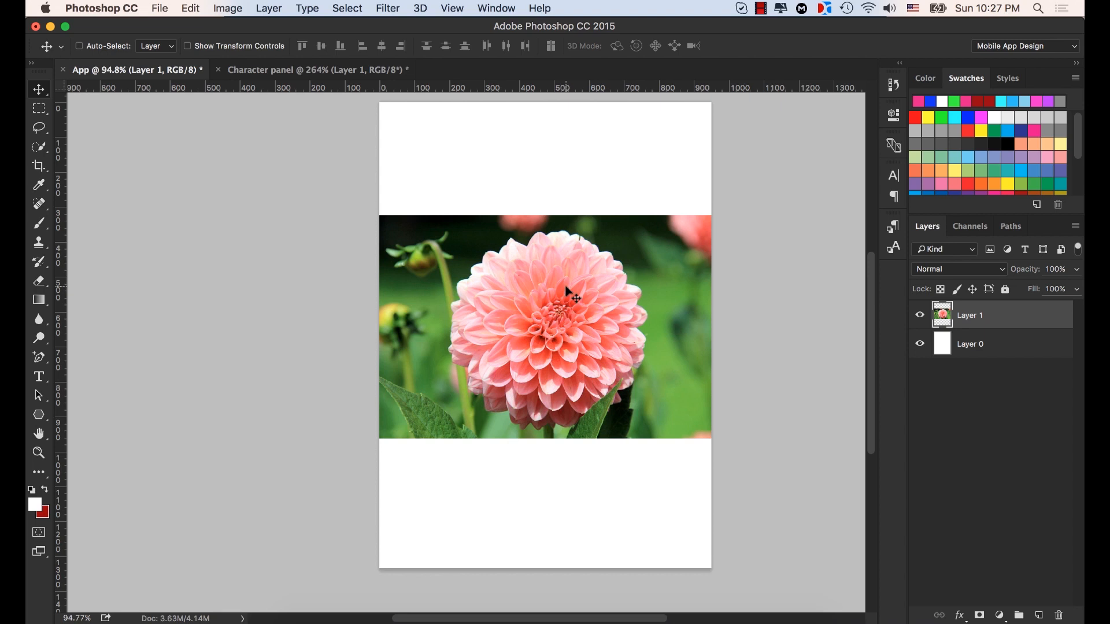
Free-transform the flower layer down to a small thumbnail and scale it back up to about the canvas width
{"action": "key", "text": "super+t"}
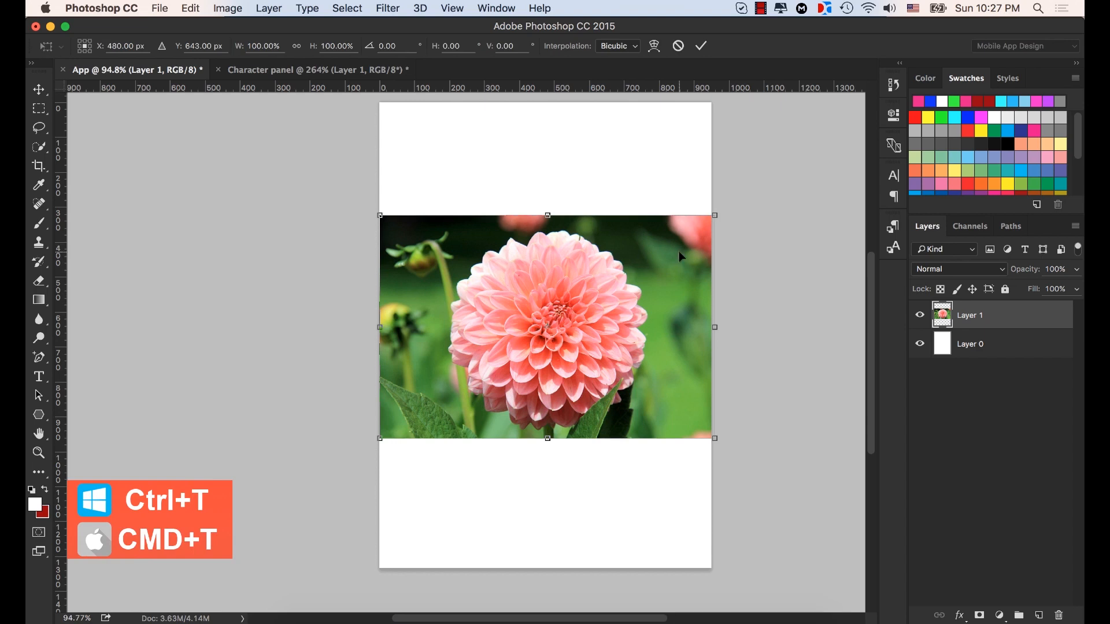
{"action": "left_click_drag", "start_coordinate": [715, 216], "coordinate": [568, 352]}
{"action": "left_click", "coordinate": [700, 48]}
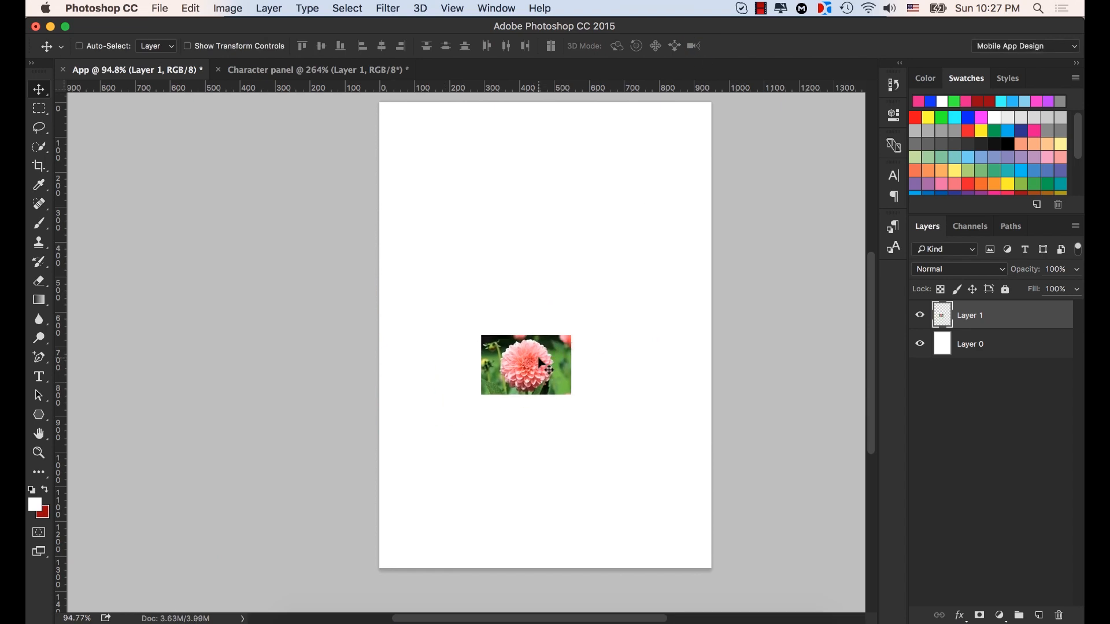
{"action": "key", "text": "super+t"}
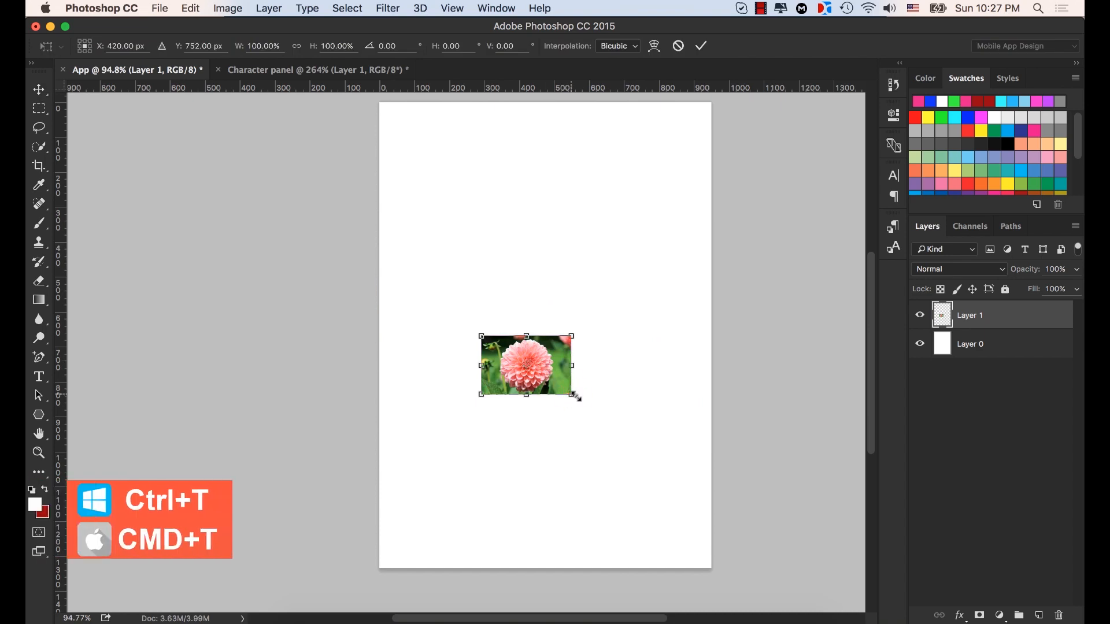
{"action": "left_click_drag", "start_coordinate": [571, 394], "coordinate": [712, 492]}
{"action": "left_click", "coordinate": [702, 46]}
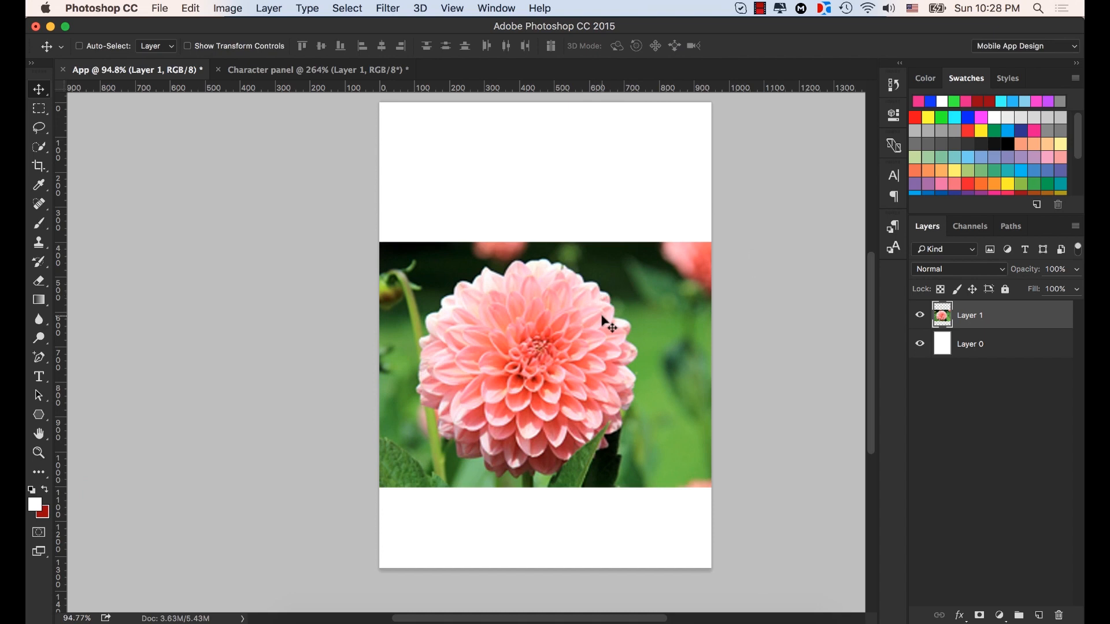
Revert the document to the first Move state directly after Fill Layer in the history
{"action": "left_click", "coordinate": [894, 85]}
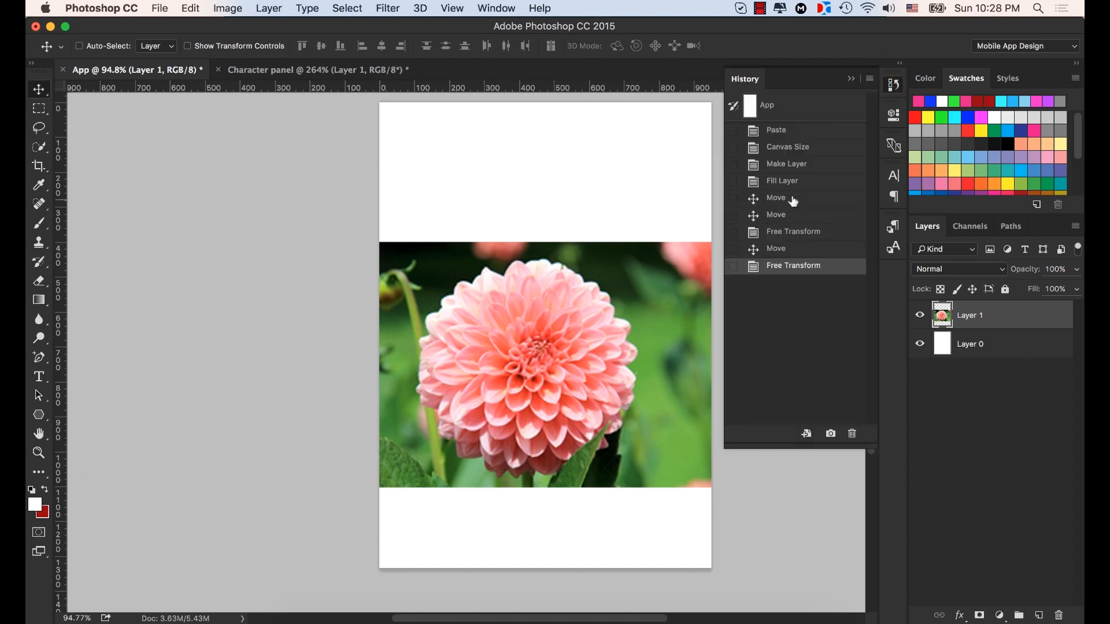
{"action": "left_click", "coordinate": [791, 181]}
{"action": "left_click", "coordinate": [789, 197]}
{"action": "left_click", "coordinate": [849, 79]}
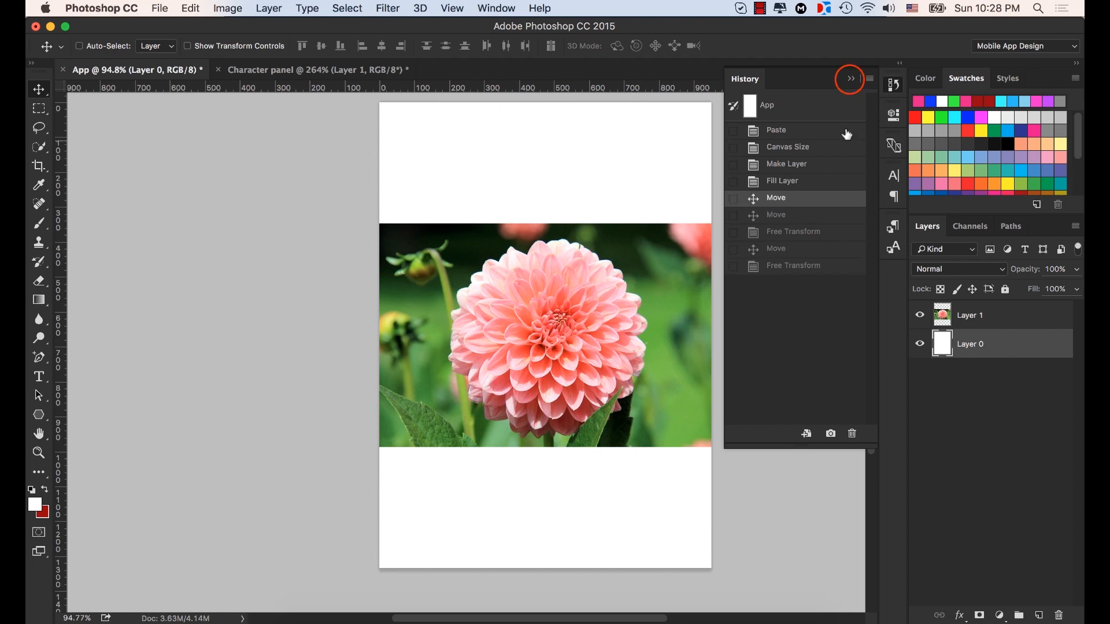
Convert the flower image on Layer 1 to a smart object
{"action": "left_click", "coordinate": [973, 318]}
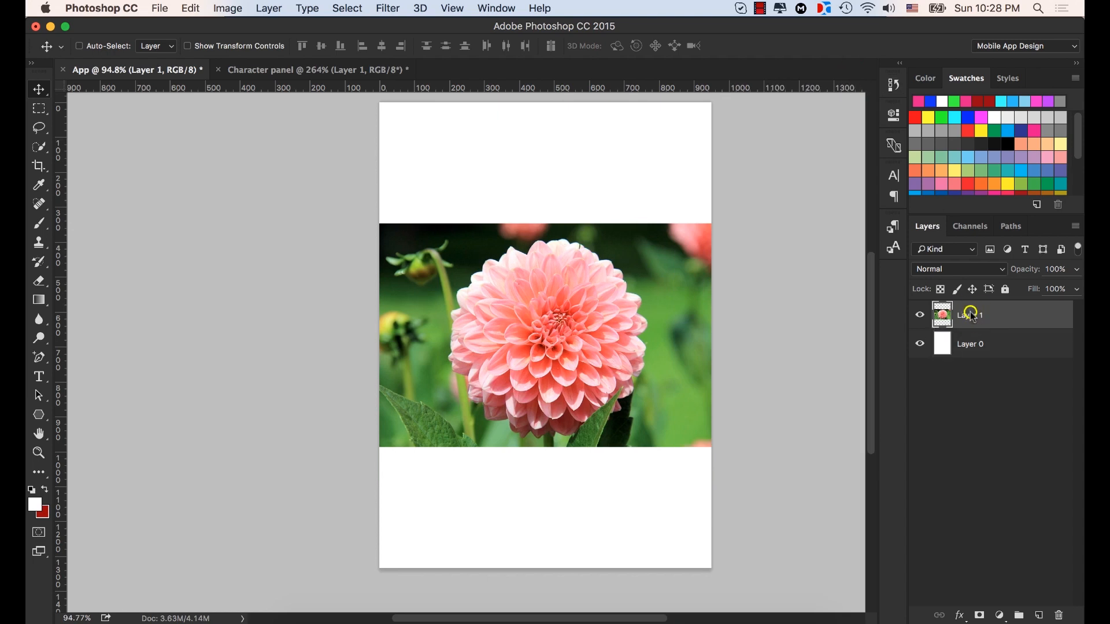
{"action": "right_click", "coordinate": [973, 317]}
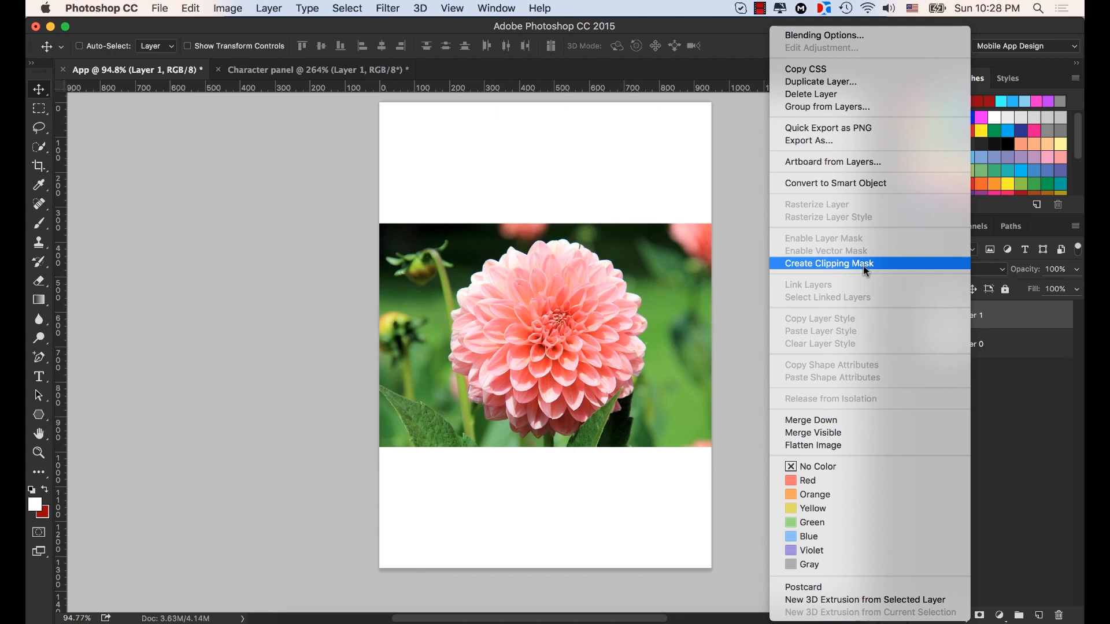
{"action": "left_click", "coordinate": [816, 186]}
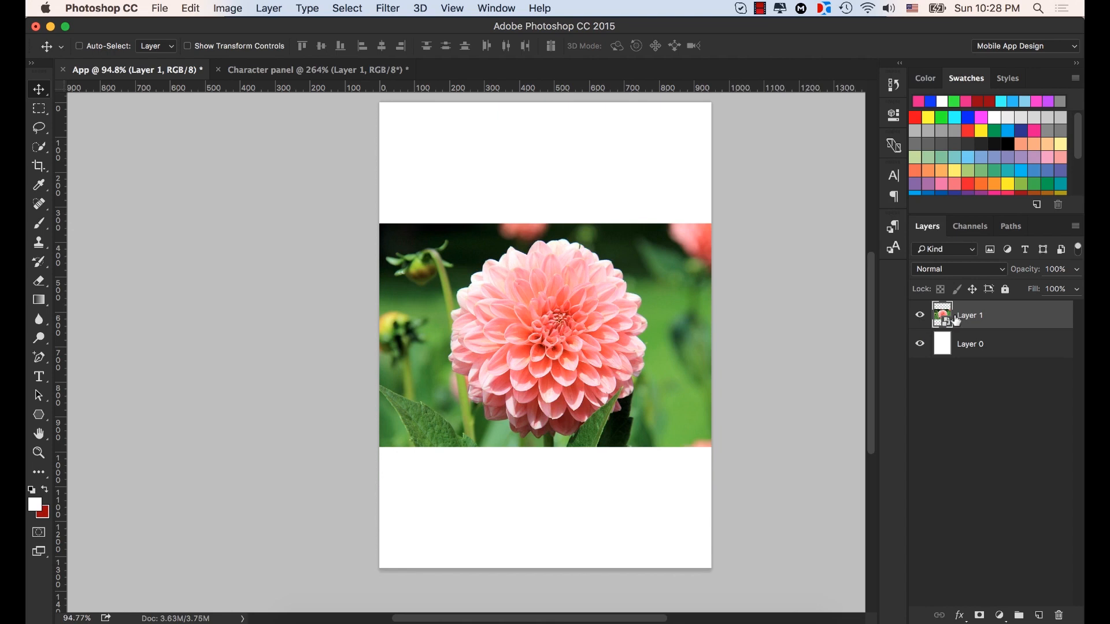
Scale the flower smart object down to about 142 × 95 px and back up to nearly the canvas width
{"action": "key", "text": "super+t"}
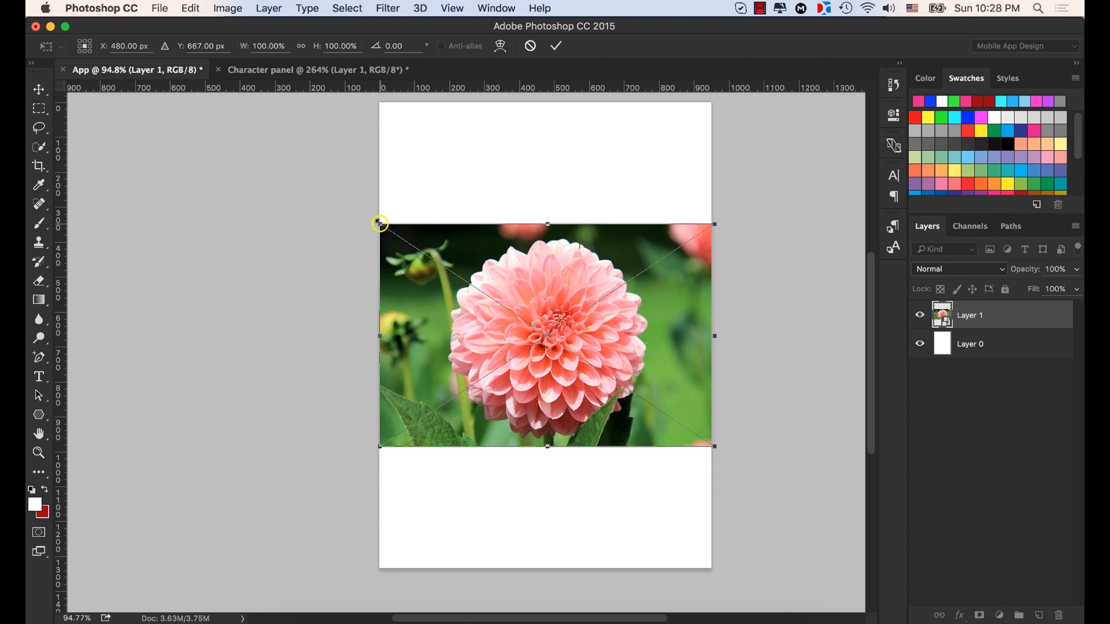
{"action": "left_click_drag", "start_coordinate": [379, 223], "coordinate": [525, 314]}
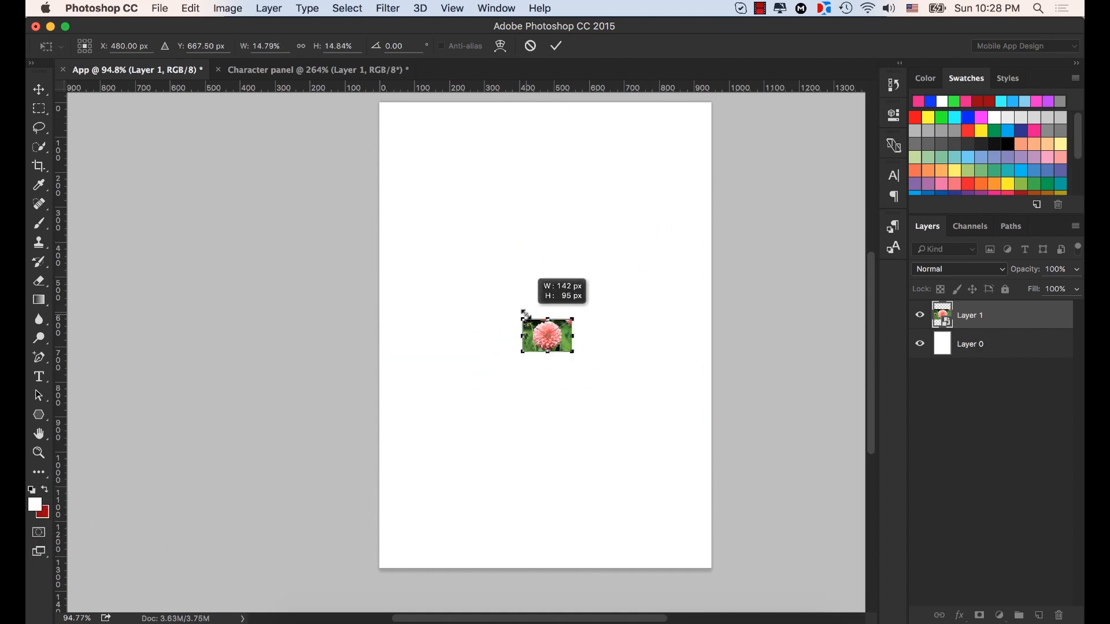
{"action": "left_click", "coordinate": [556, 45]}
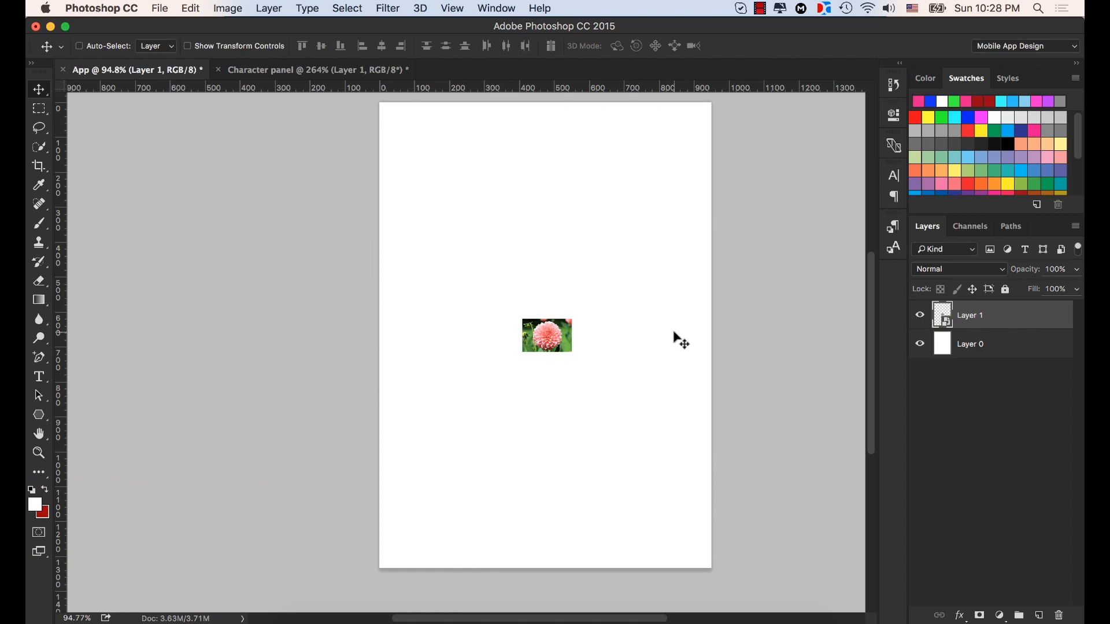
{"action": "key", "text": "super"}
{"action": "key", "text": "super+t"}
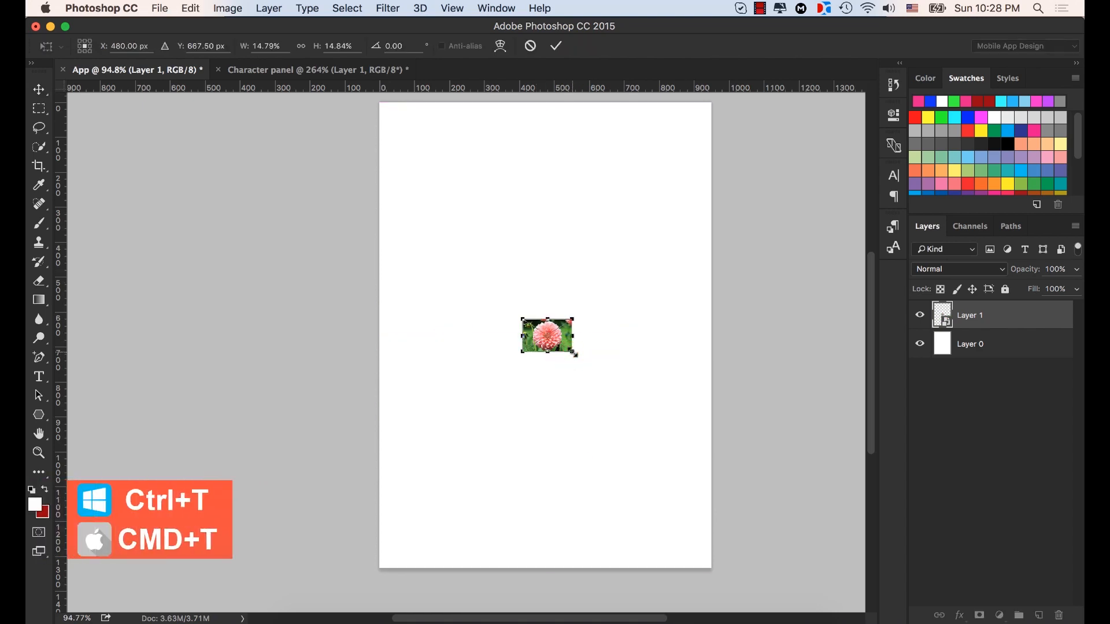
{"action": "left_click_drag", "start_coordinate": [575, 354], "coordinate": [711, 442]}
{"action": "left_click", "coordinate": [556, 46]}
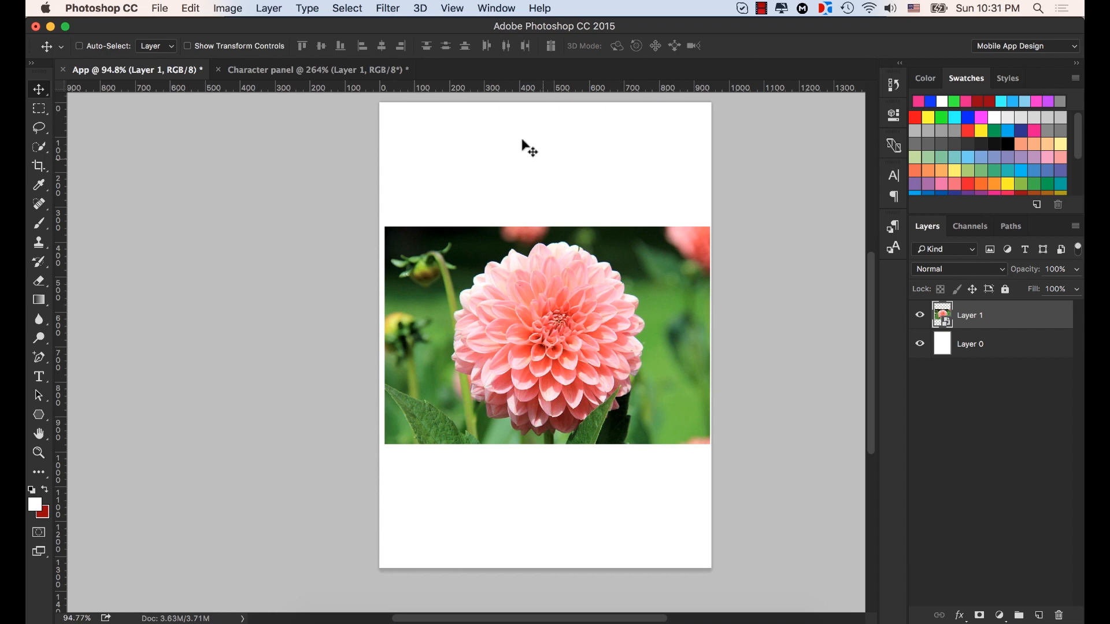
Apply a Gaussian Blur with a 12.0 pixel radius to the flower smart object
{"action": "left_click", "coordinate": [387, 8]}
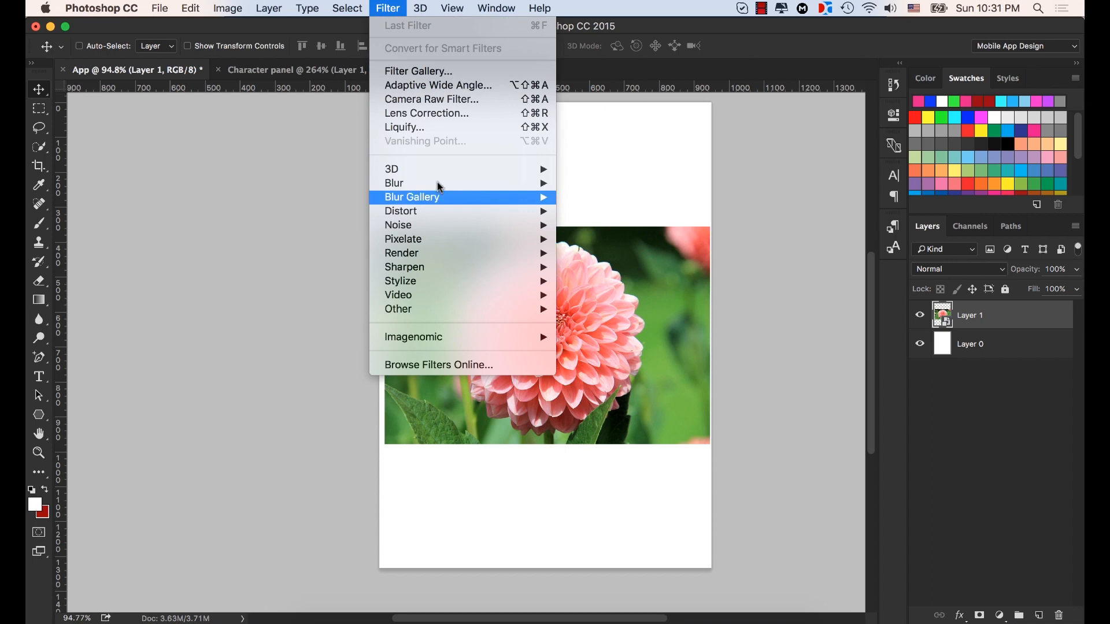
{"action": "mouse_move", "coordinate": [439, 183]}
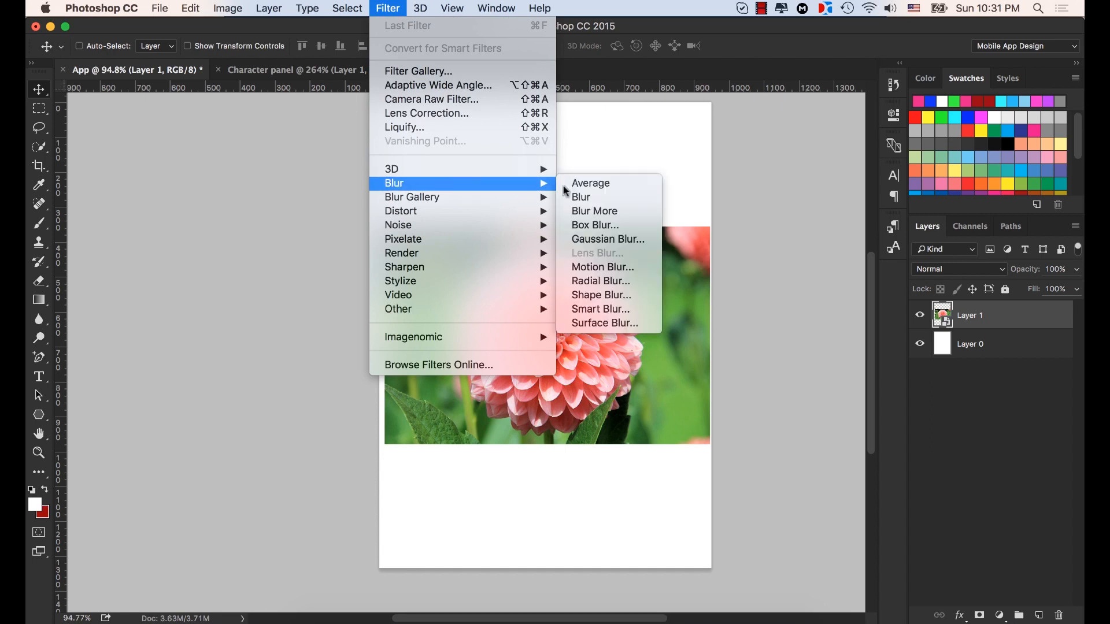
{"action": "left_click", "coordinate": [612, 240]}
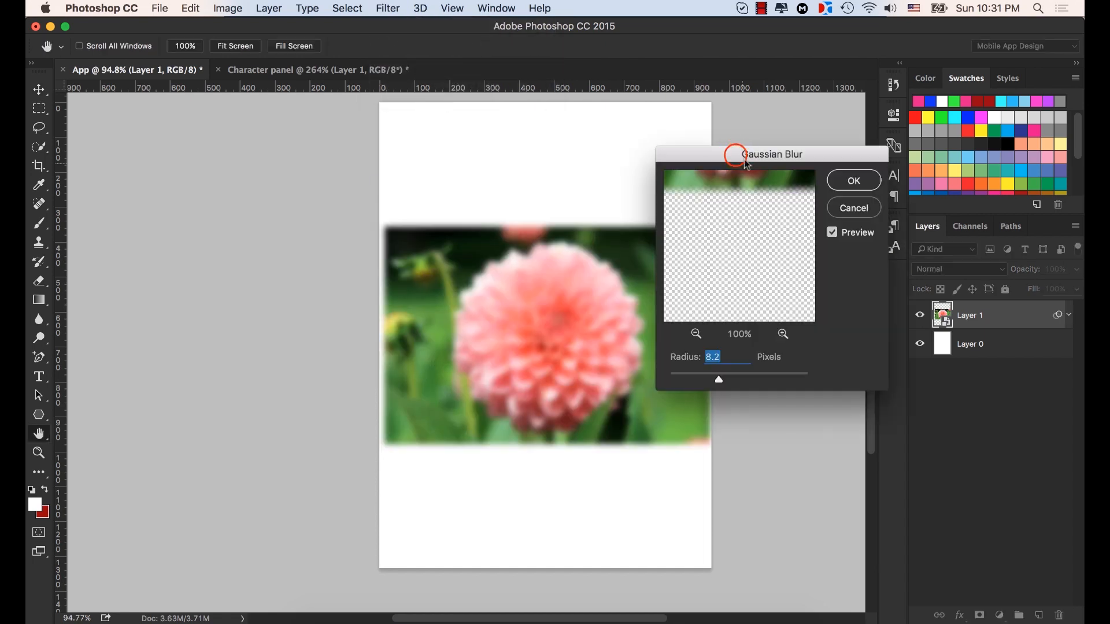
{"action": "left_click_drag", "start_coordinate": [735, 155], "coordinate": [797, 97]}
{"action": "mouse_move", "coordinate": [767, 316]}
{"action": "left_mouse_down"}
{"action": "mouse_move", "coordinate": [841, 315]}
{"action": "mouse_move", "coordinate": [737, 316]}
{"action": "mouse_move", "coordinate": [775, 316]}
{"action": "left_mouse_up"}
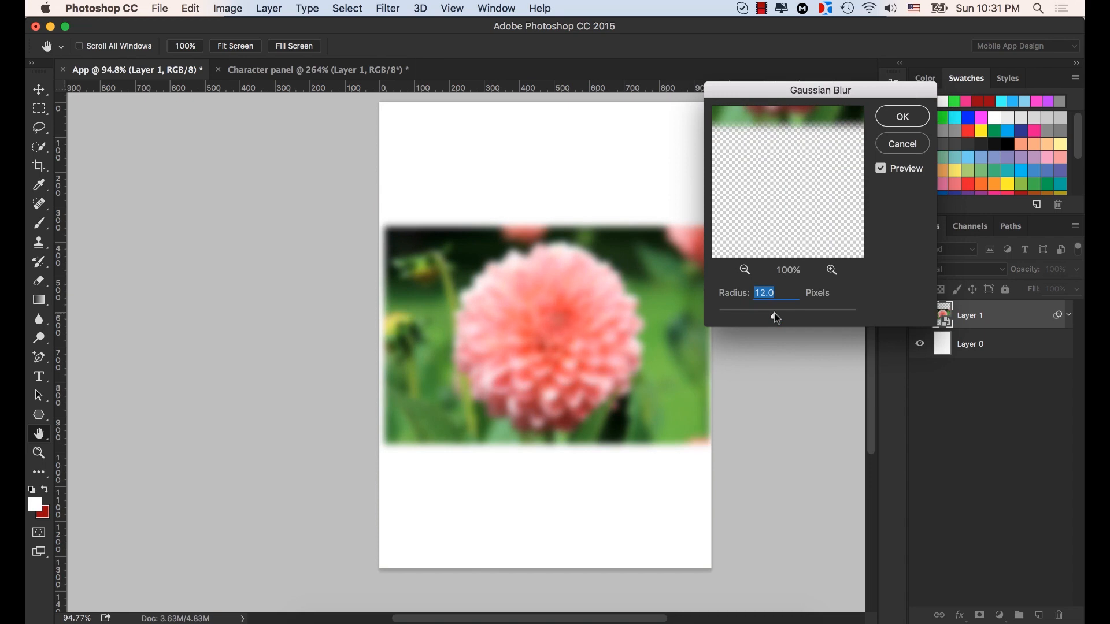
{"action": "left_click", "coordinate": [903, 117]}
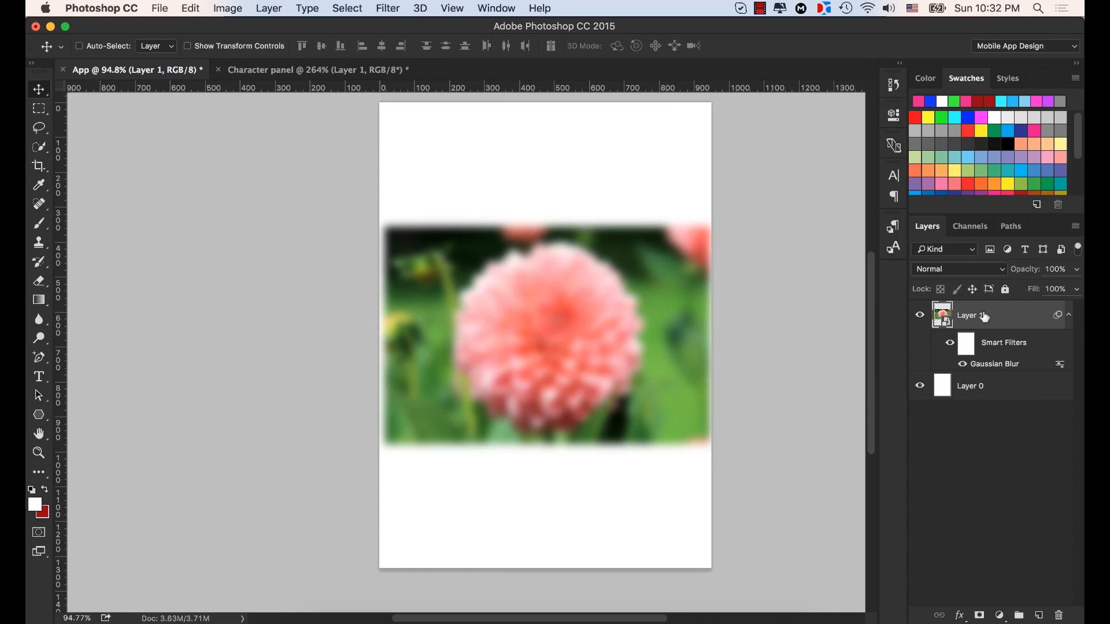
Lower the radius of Layer 1's Gaussian Blur smart filter and hide the layer's smart filters
{"action": "left_click", "coordinate": [387, 8]}
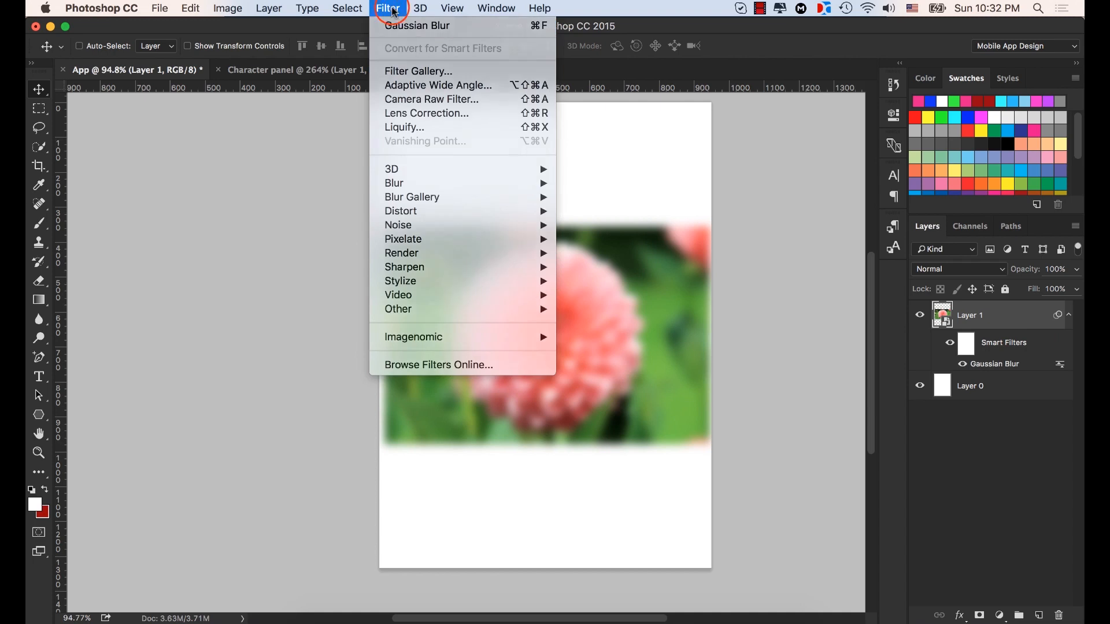
{"action": "left_click", "coordinate": [414, 29]}
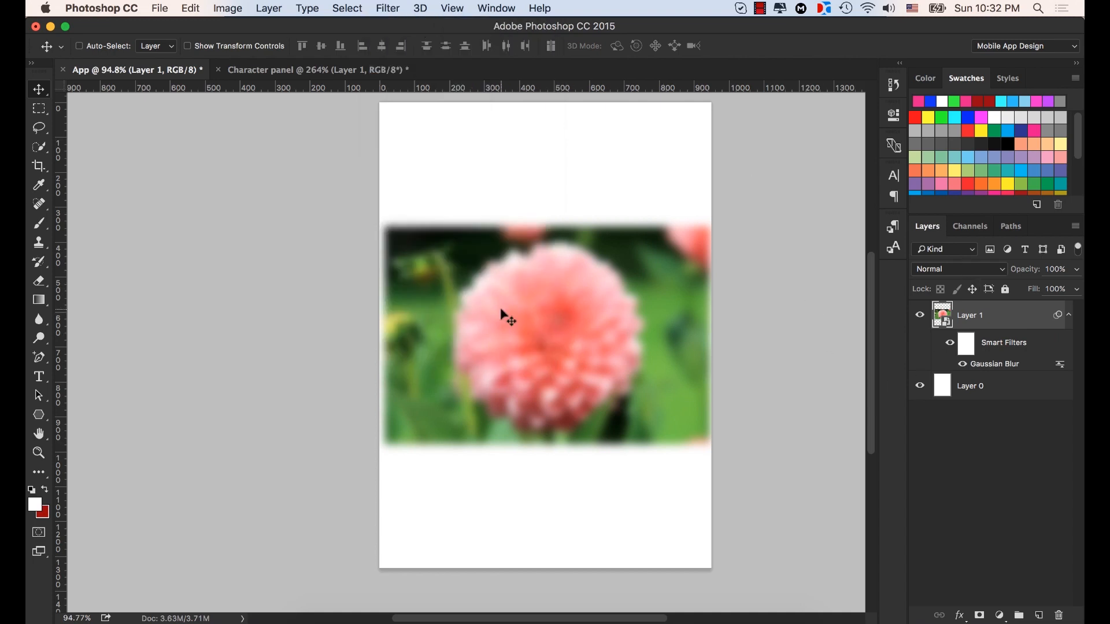
{"action": "left_click", "coordinate": [995, 360]}
{"action": "left_click", "coordinate": [1000, 361]}
{"action": "left_click", "coordinate": [990, 362]}
{"action": "double_click", "coordinate": [989, 362]}
{"action": "left_click", "coordinate": [774, 317]}
{"action": "mouse_move", "coordinate": [775, 316]}
{"action": "left_mouse_down"}
{"action": "mouse_move", "coordinate": [735, 322]}
{"action": "mouse_move", "coordinate": [850, 319]}
{"action": "mouse_move", "coordinate": [764, 316]}
{"action": "left_mouse_up"}
{"action": "left_click", "coordinate": [904, 116]}
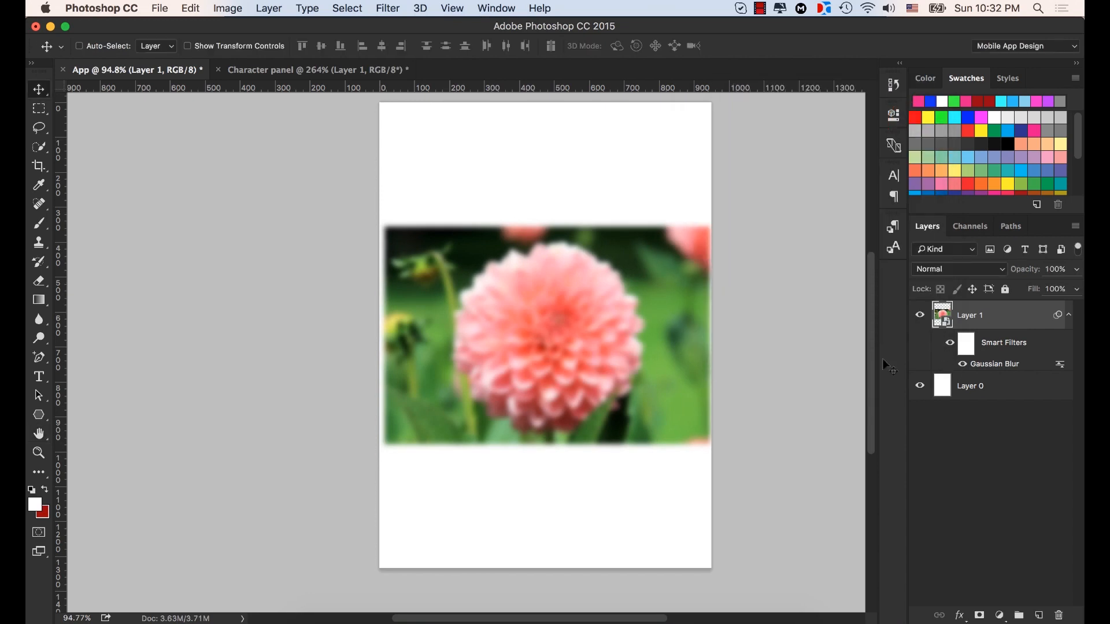
{"action": "left_click", "coordinate": [950, 343]}
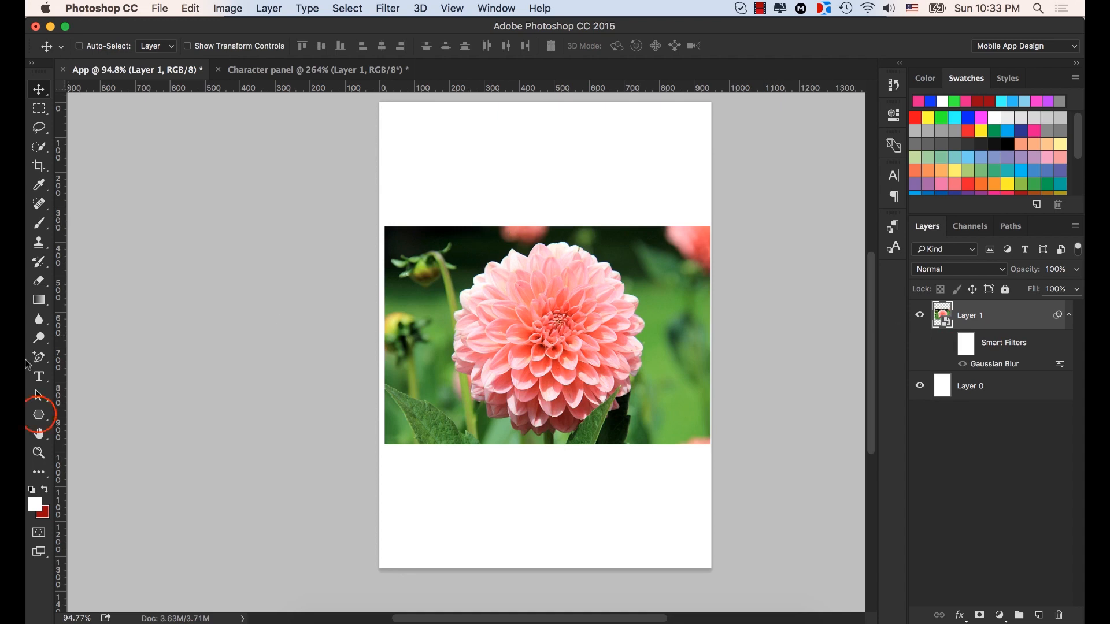
Draw a five-sided polygon shape about 509 × 505 px over the upper-left area of the canvas
{"action": "left_click", "coordinate": [39, 414]}
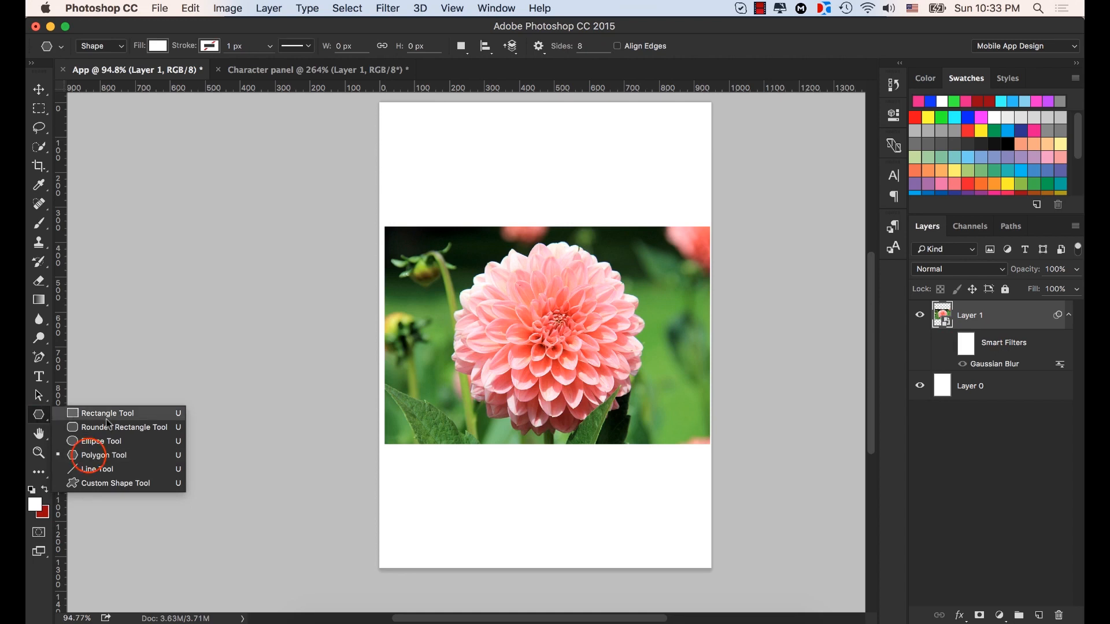
{"action": "left_click", "coordinate": [88, 456]}
{"action": "left_click", "coordinate": [594, 47]}
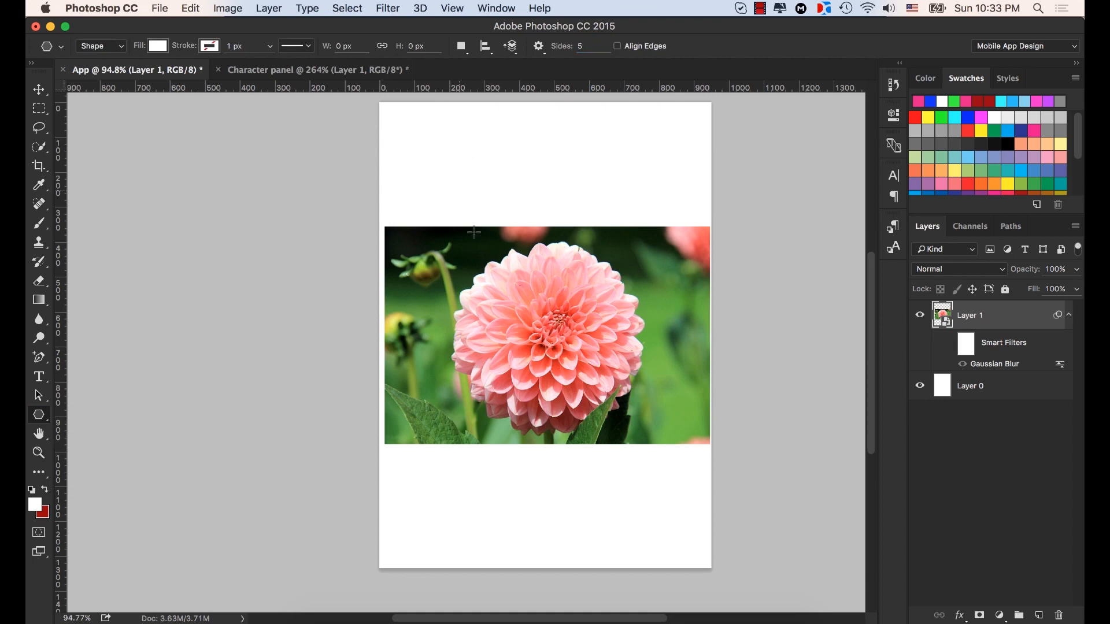
{"action": "left_click_drag", "start_coordinate": [449, 137], "coordinate": [534, 180]}
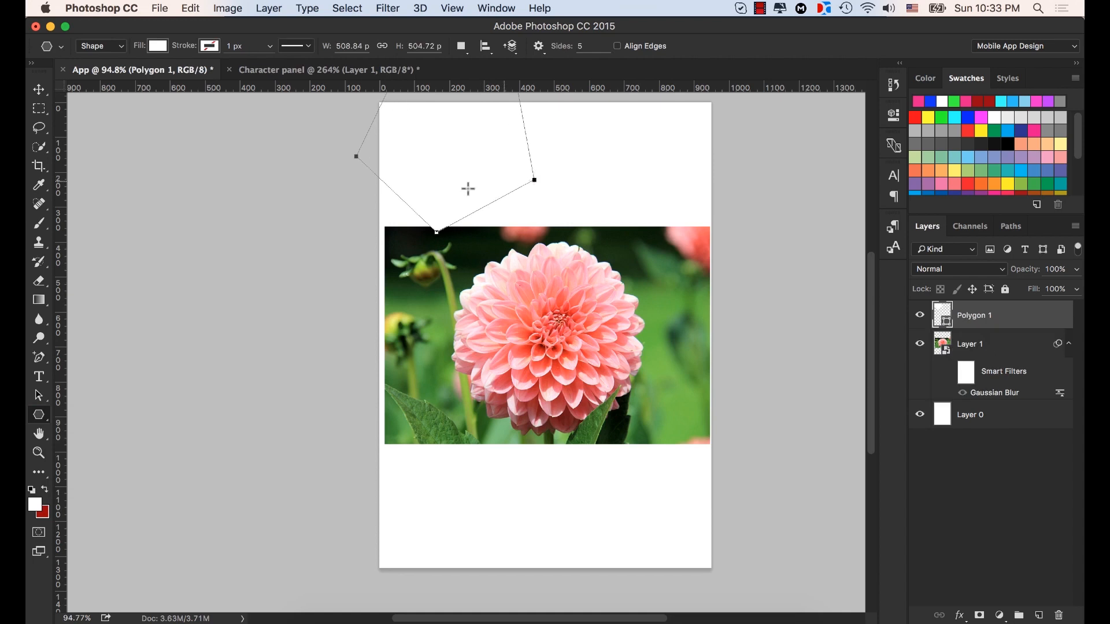
Fill the pentagon with light gray and move it over the upper half of the flower image
{"action": "left_click", "coordinate": [38, 90]}
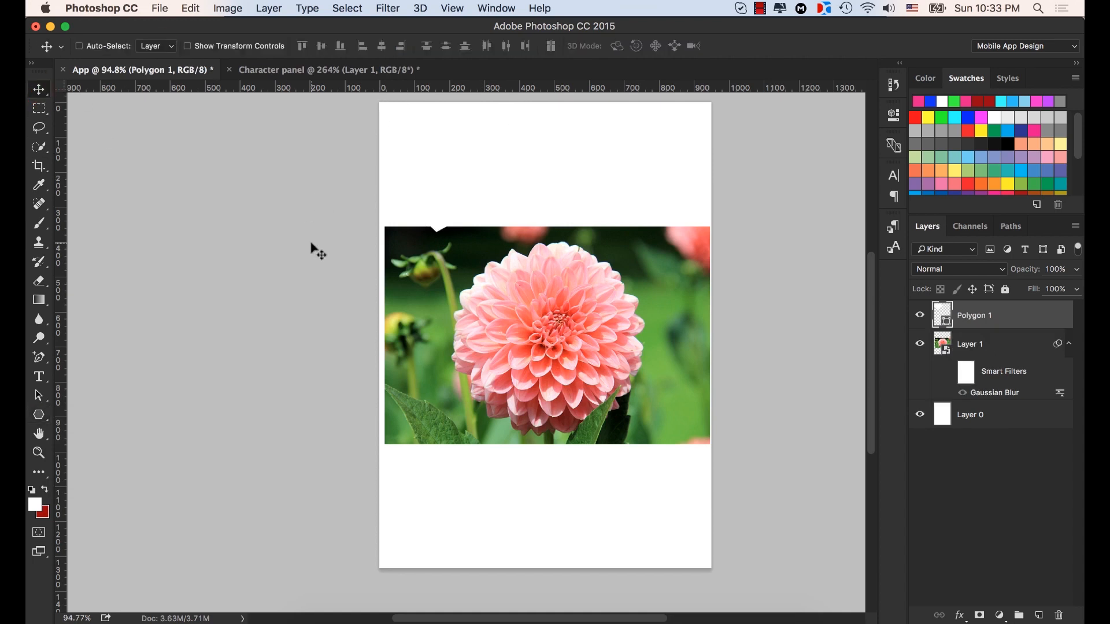
{"action": "key", "text": "u"}
{"action": "left_click", "coordinate": [158, 46]}
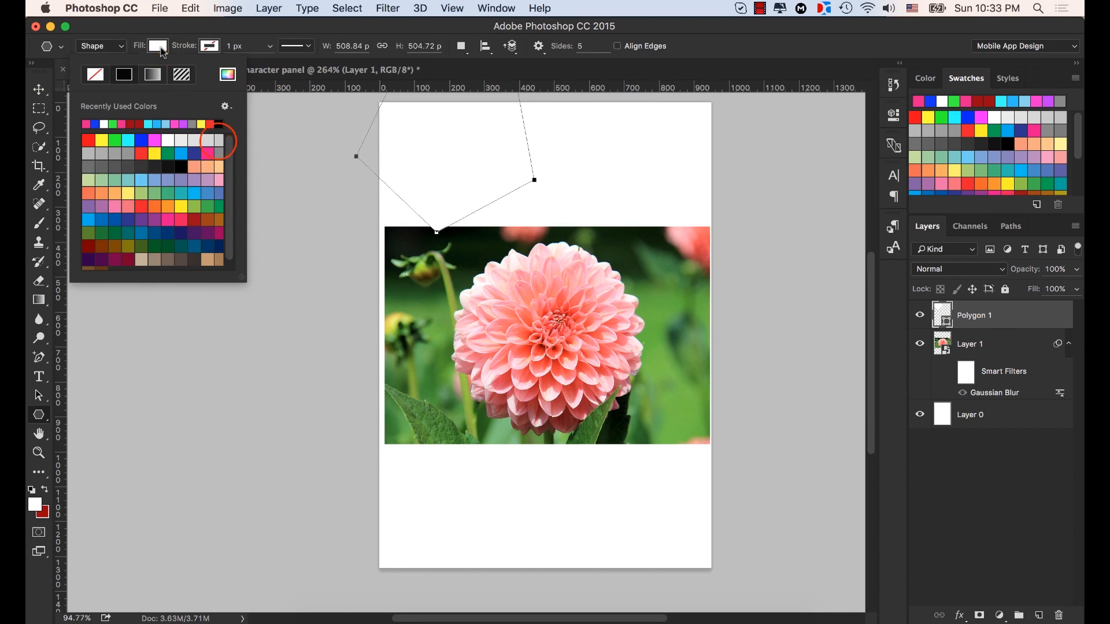
{"action": "left_click", "coordinate": [218, 141]}
{"action": "left_click", "coordinate": [37, 89]}
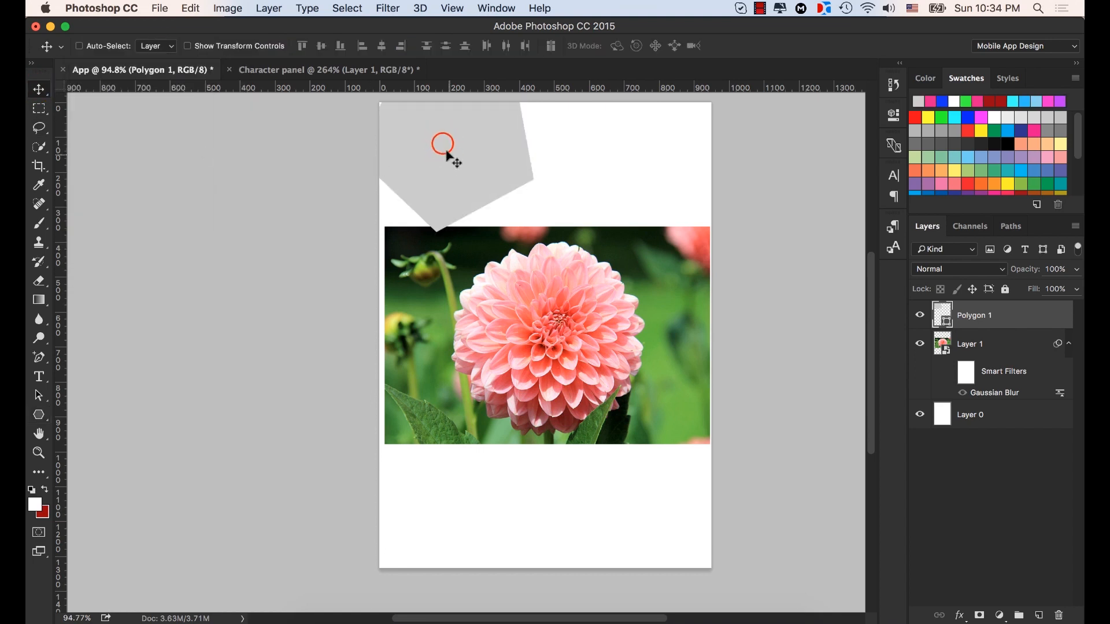
{"action": "left_click_drag", "start_coordinate": [447, 153], "coordinate": [549, 240]}
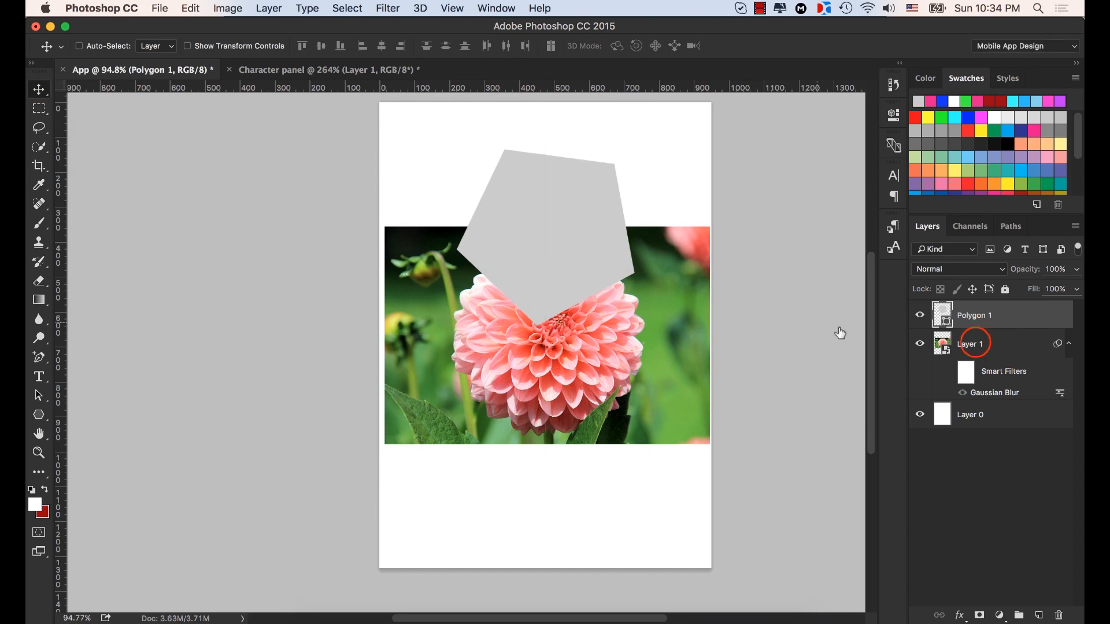
Move Layer 1 above the Polygon 1 layer and collapse its smart filter list
{"action": "left_click", "coordinate": [976, 345]}
{"action": "left_click", "coordinate": [992, 347]}
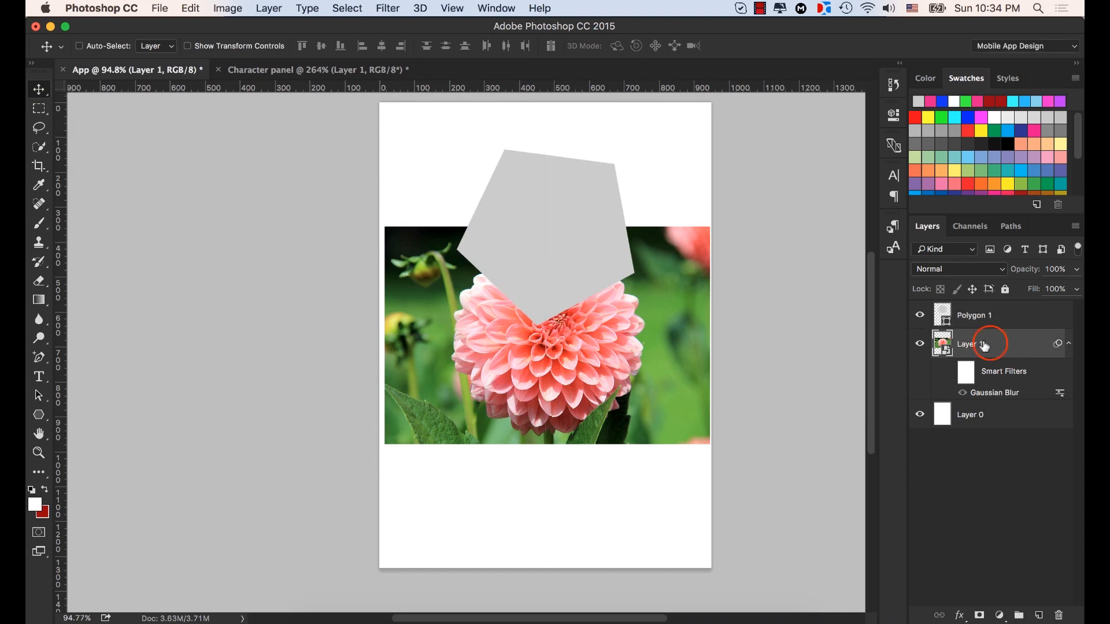
{"action": "left_click_drag", "start_coordinate": [991, 347], "coordinate": [992, 314]}
{"action": "left_click", "coordinate": [1069, 315]}
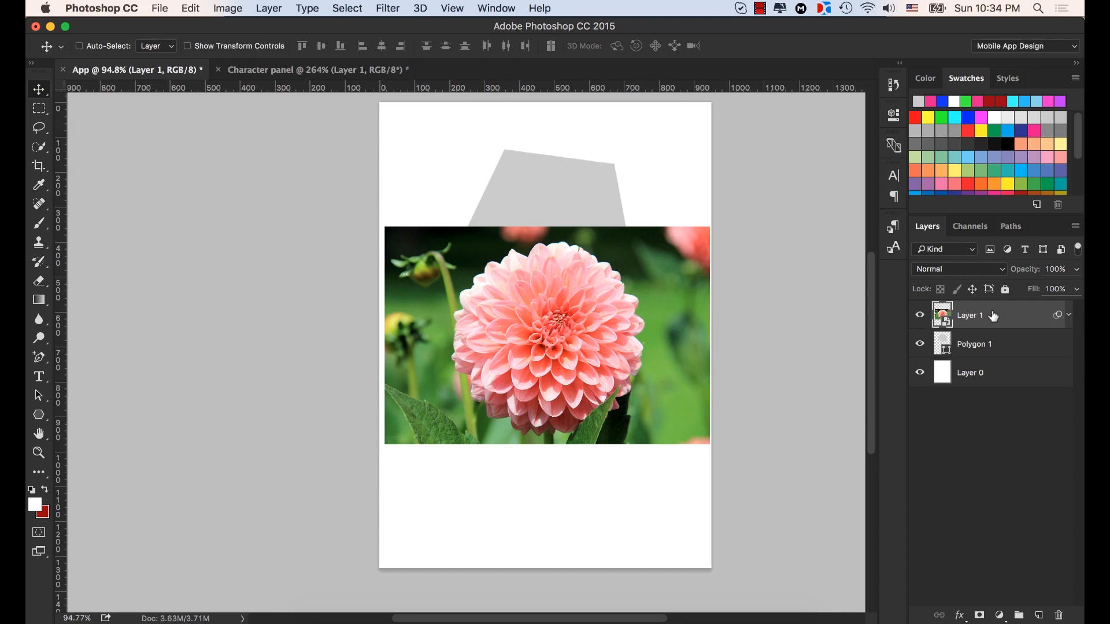
Create a clipping mask that clips the flower on Layer 1 to the pentagon, and select the Polygon 1 layer
{"action": "right_click", "coordinate": [993, 316]}
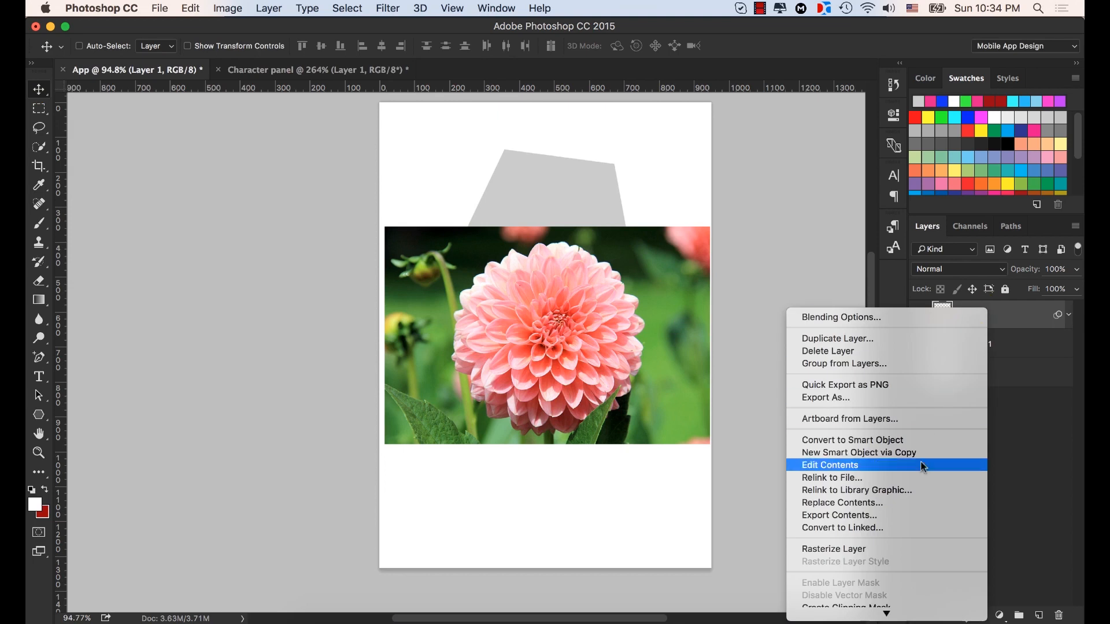
{"action": "scroll", "coordinate": [924, 467], "scroll_direction": "down", "scroll_amount": 5}
{"action": "left_click", "coordinate": [851, 391]}
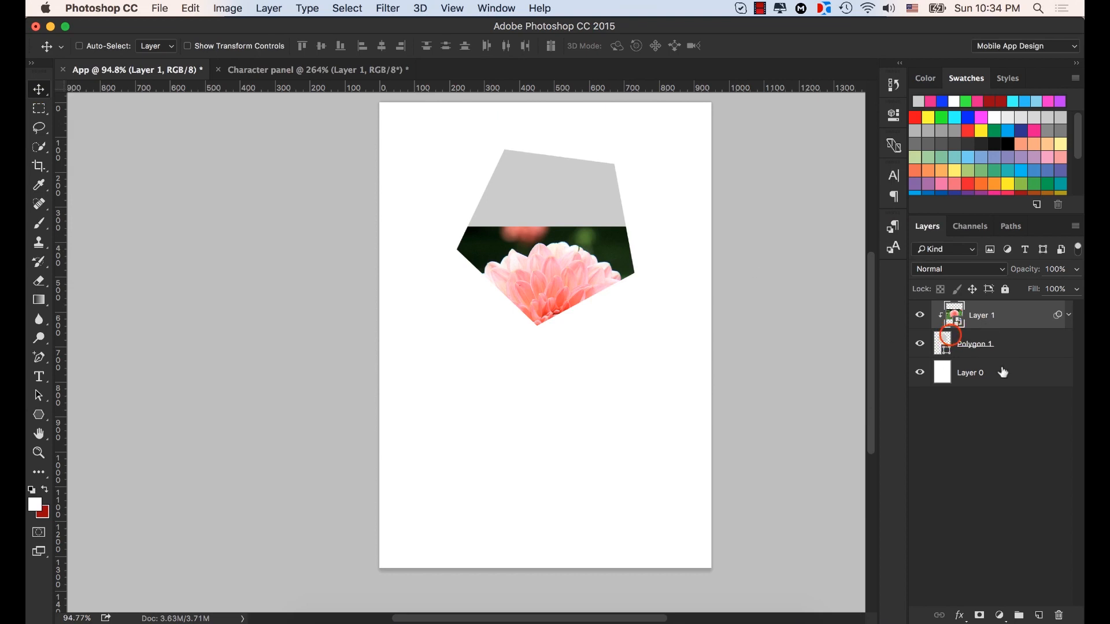
{"action": "left_click", "coordinate": [970, 346]}
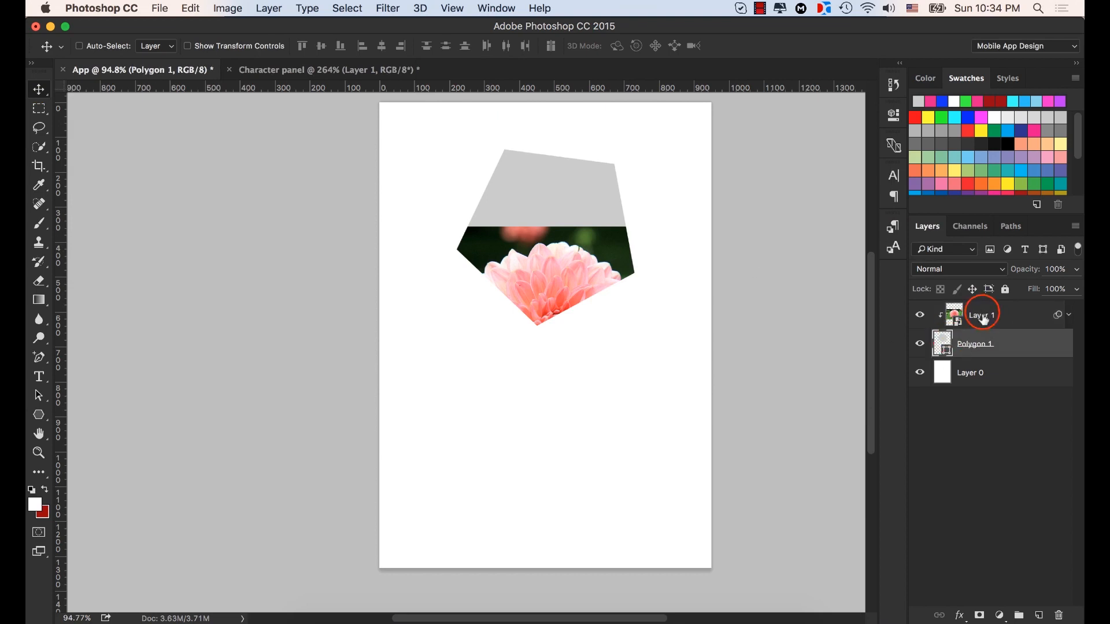
Move the flower image on Layer 1 up until the bloom fills the whole pentagon
{"action": "left_click", "coordinate": [984, 318]}
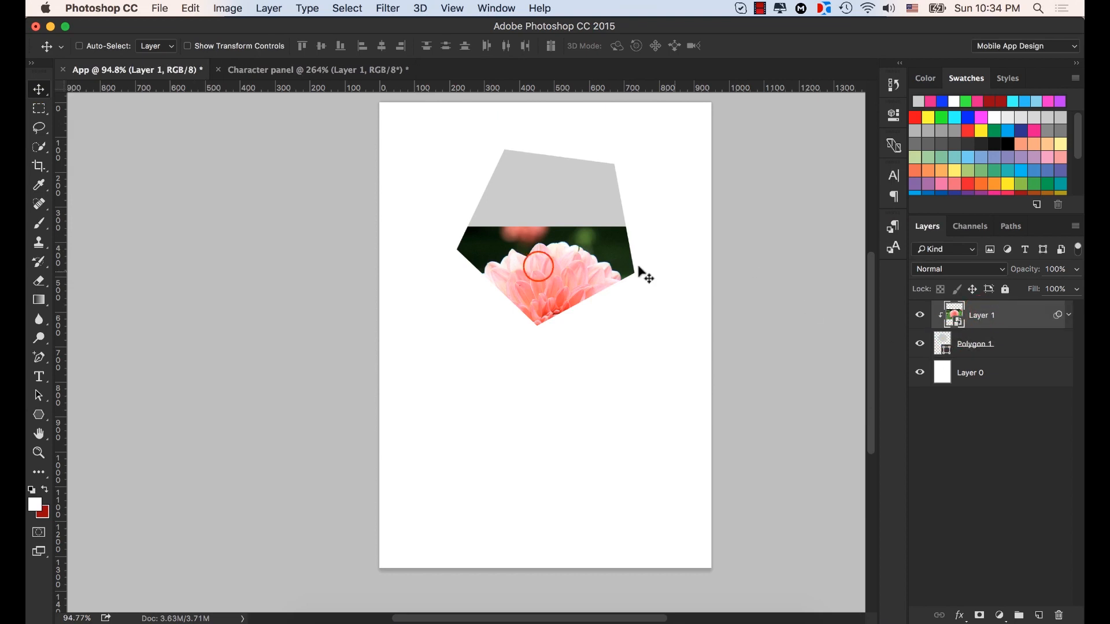
{"action": "left_click_drag", "start_coordinate": [535, 262], "coordinate": [556, 157]}
{"action": "left_click_drag", "start_coordinate": [571, 209], "coordinate": [548, 217]}
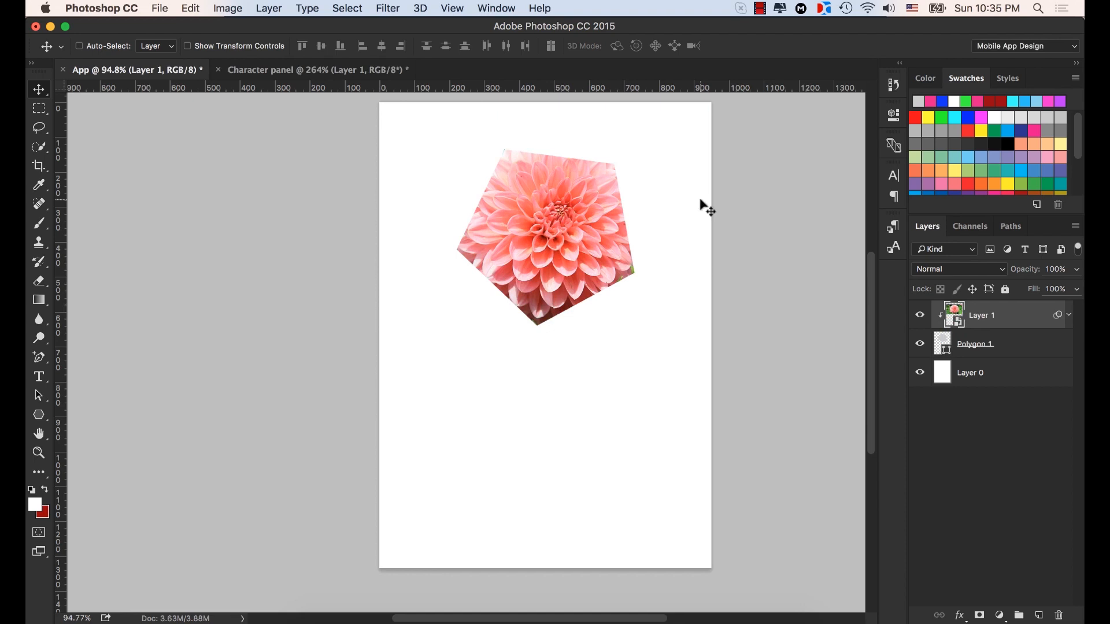
Release the clipping mask from Layer 1
{"action": "right_click", "coordinate": [992, 311]}
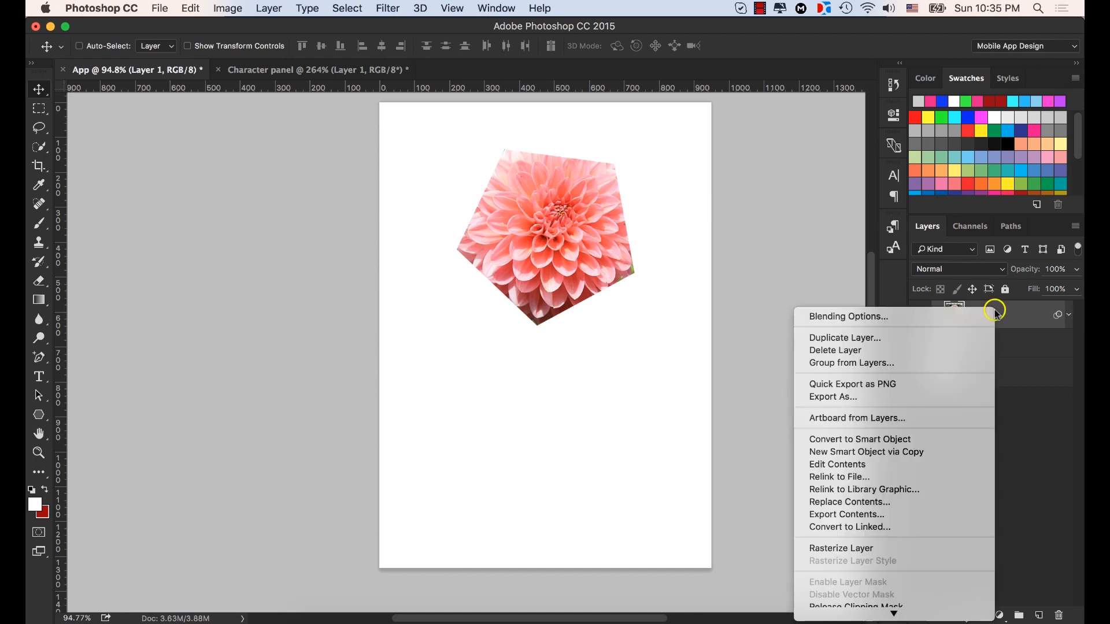
{"action": "scroll", "coordinate": [960, 405], "scroll_direction": "down", "scroll_amount": 3}
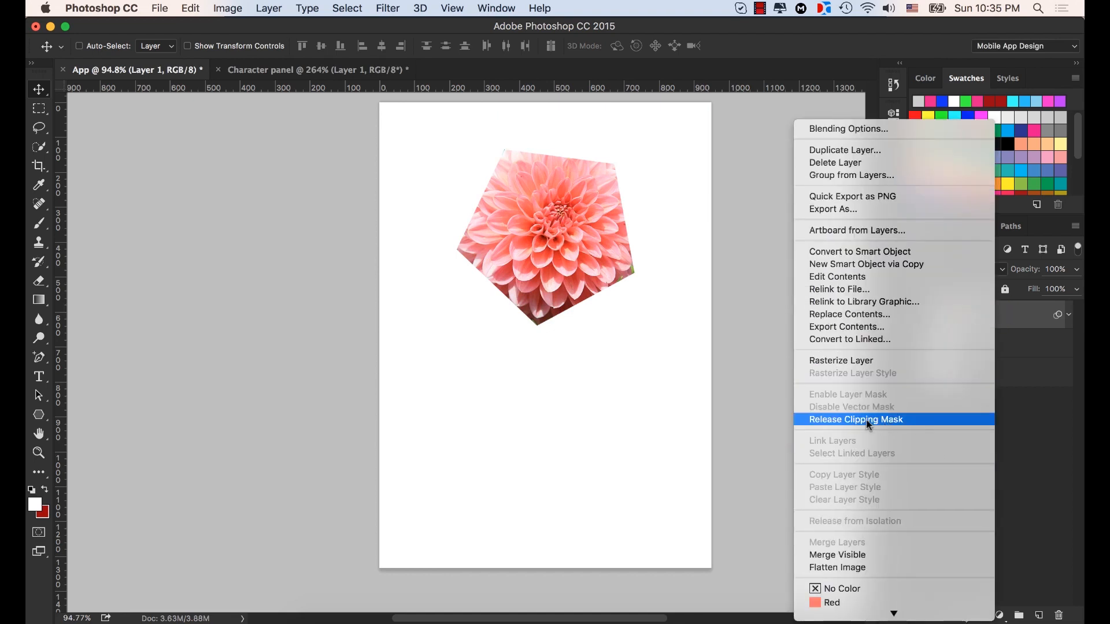
{"action": "left_click", "coordinate": [908, 419]}
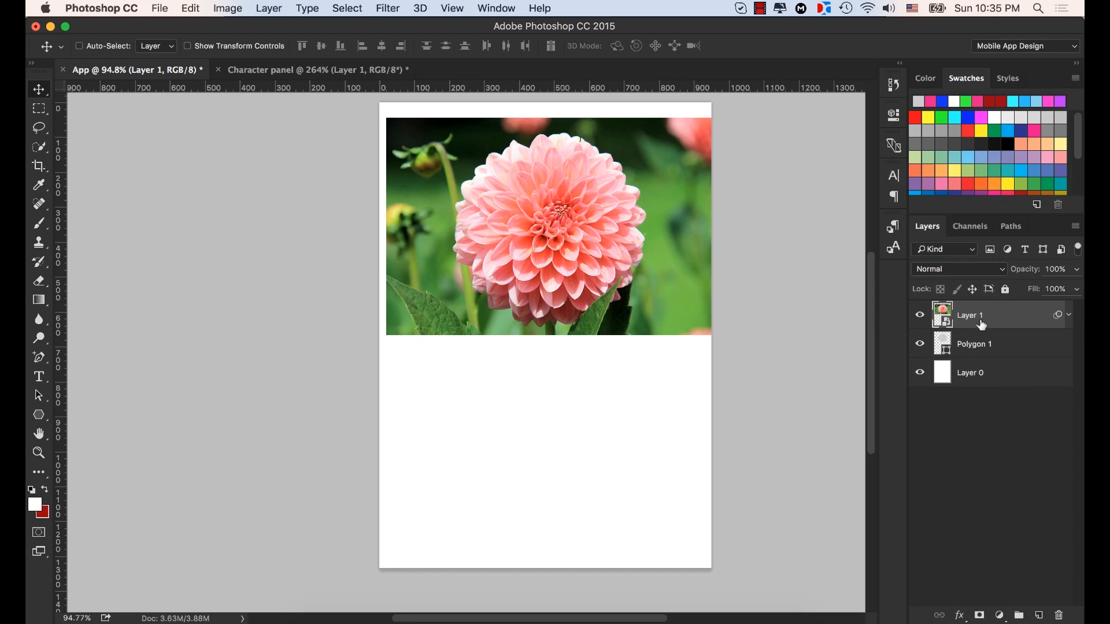
Add a text layer reading "Flower" in the blank area below the flower image
{"action": "left_click", "coordinate": [39, 378]}
{"action": "left_click", "coordinate": [421, 412]}
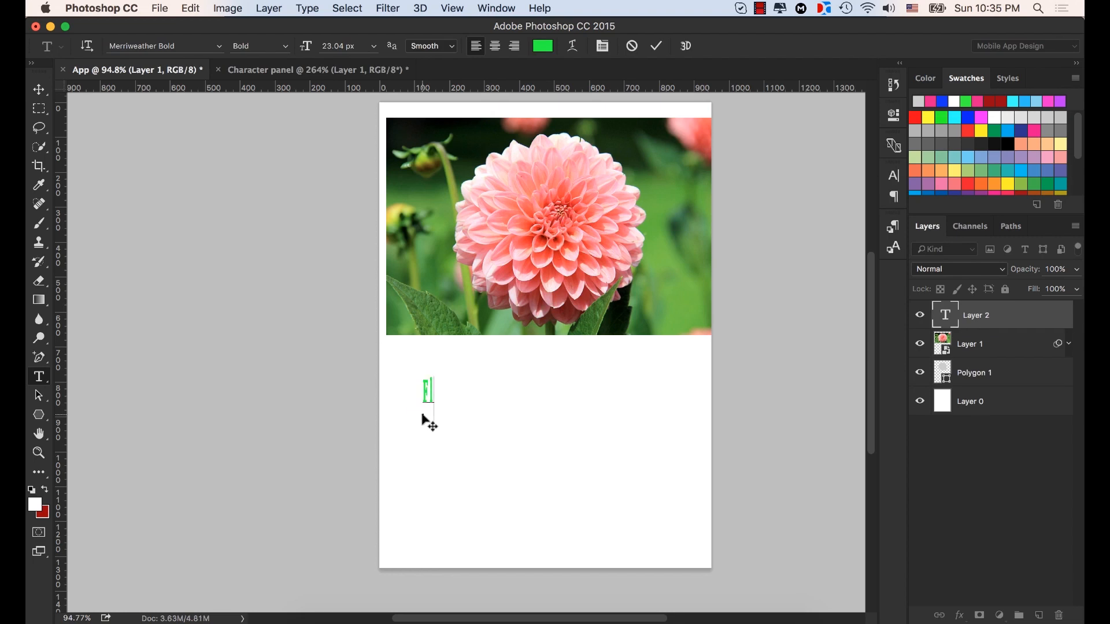
{"action": "type", "text": "Flower"}
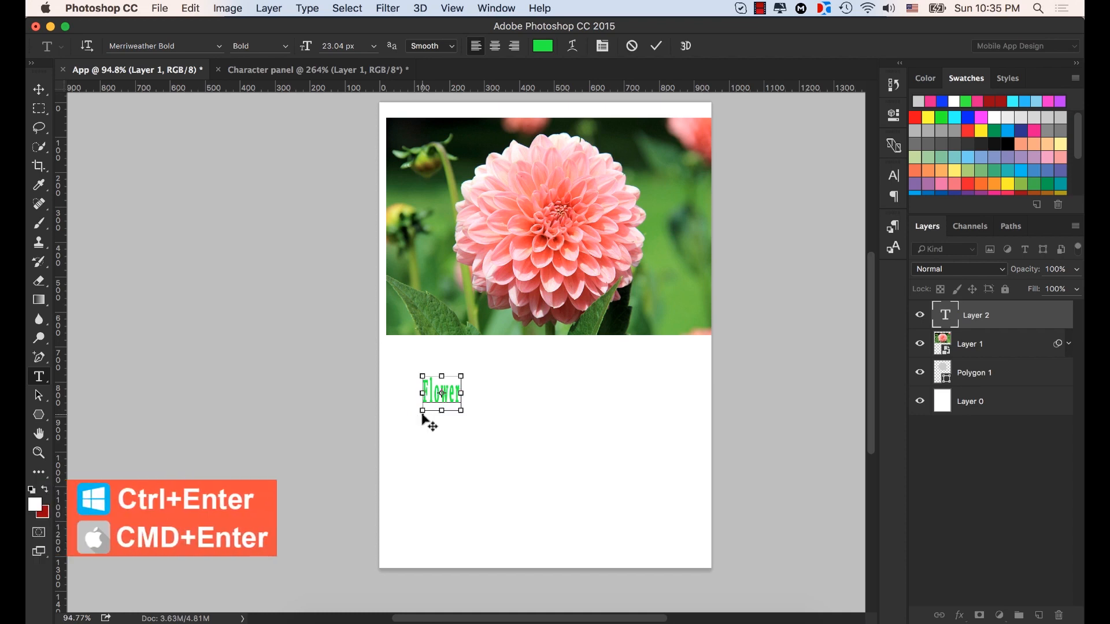
{"action": "key", "text": "super+Return"}
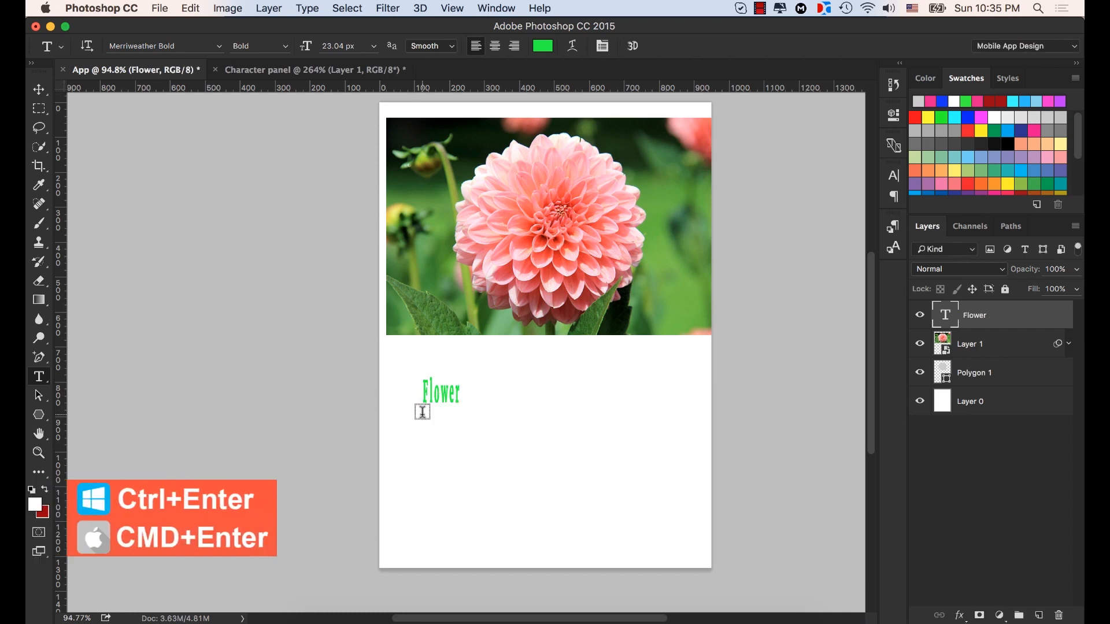
Set the Flower text's font size to 188.04 px and its vertical scale to 273%
{"action": "left_click", "coordinate": [893, 186]}
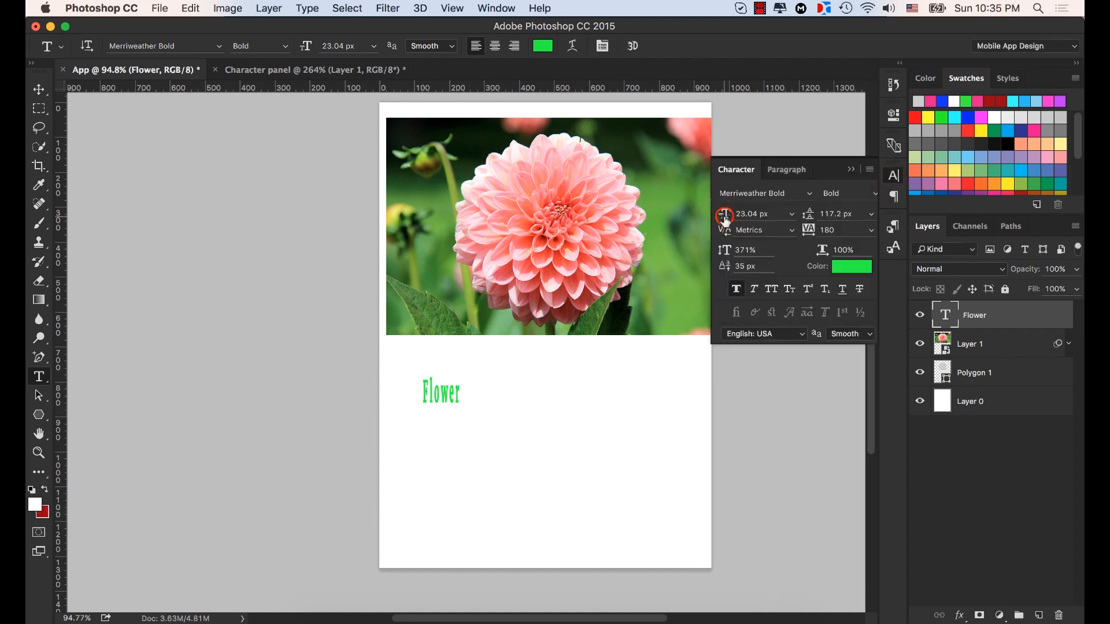
{"action": "left_click_drag", "start_coordinate": [726, 218], "coordinate": [747, 247]}
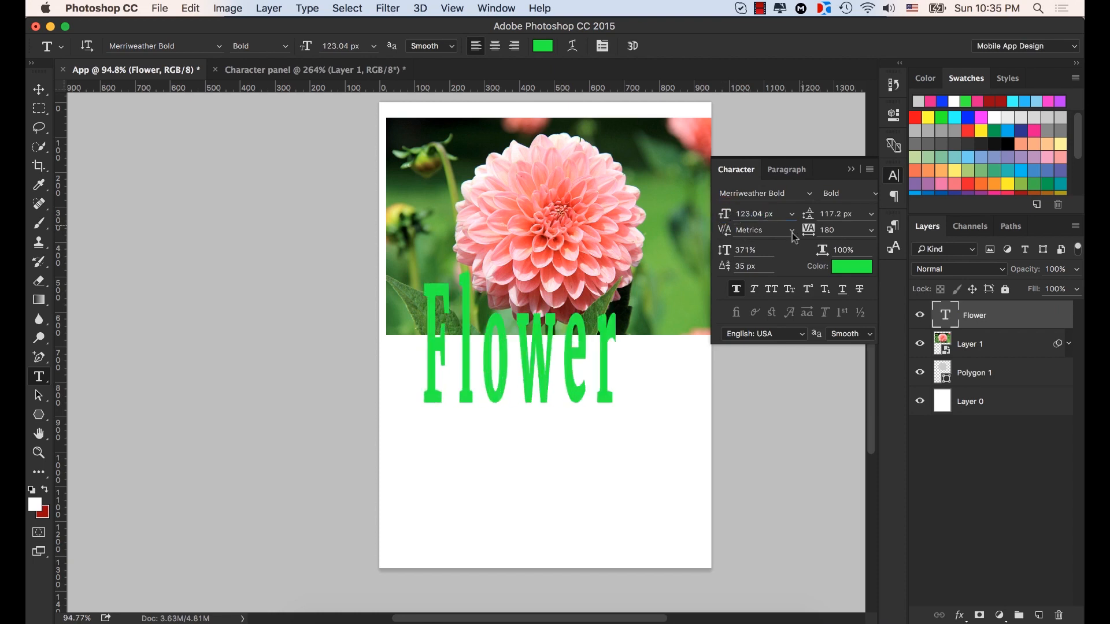
{"action": "left_click_drag", "start_coordinate": [726, 250], "coordinate": [729, 214]}
{"action": "left_click", "coordinate": [849, 168]}
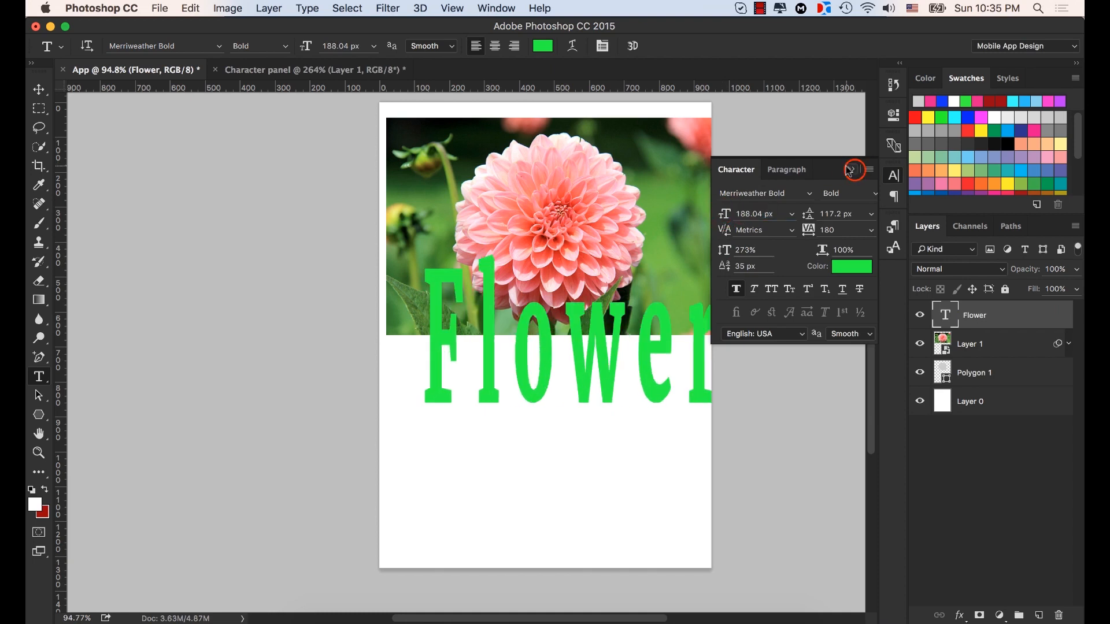
Shift the Flower text so the whole word fits within the canvas width, and place its layer directly below Layer 1
{"action": "left_click", "coordinate": [40, 91]}
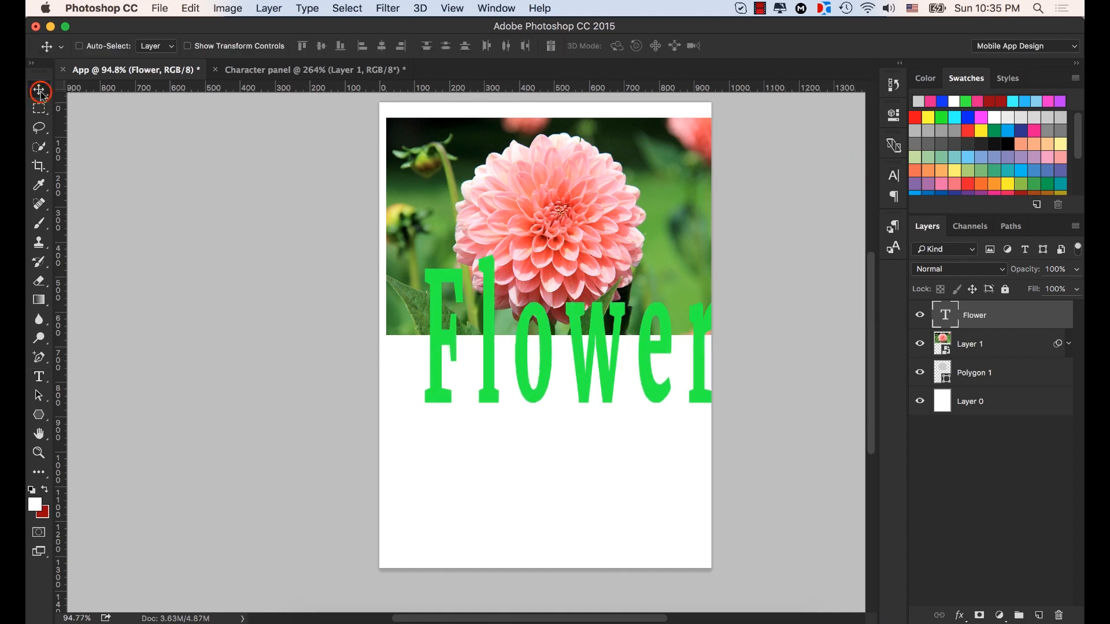
{"action": "left_click_drag", "start_coordinate": [602, 372], "coordinate": [587, 372]}
{"action": "left_click", "coordinate": [1007, 311]}
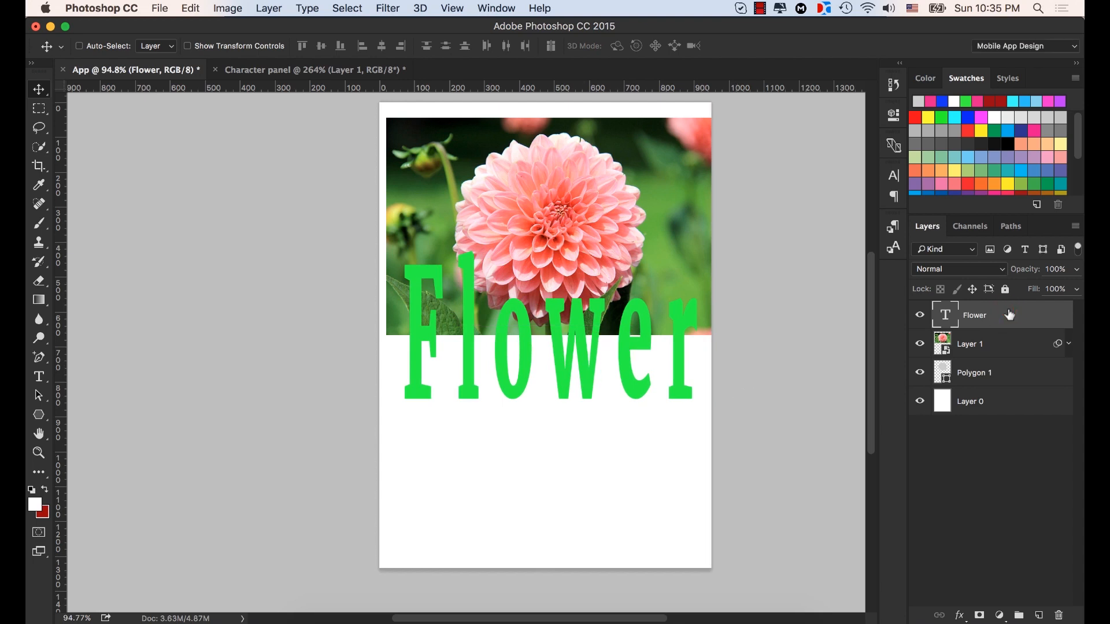
{"action": "left_click_drag", "start_coordinate": [1009, 315], "coordinate": [1008, 354]}
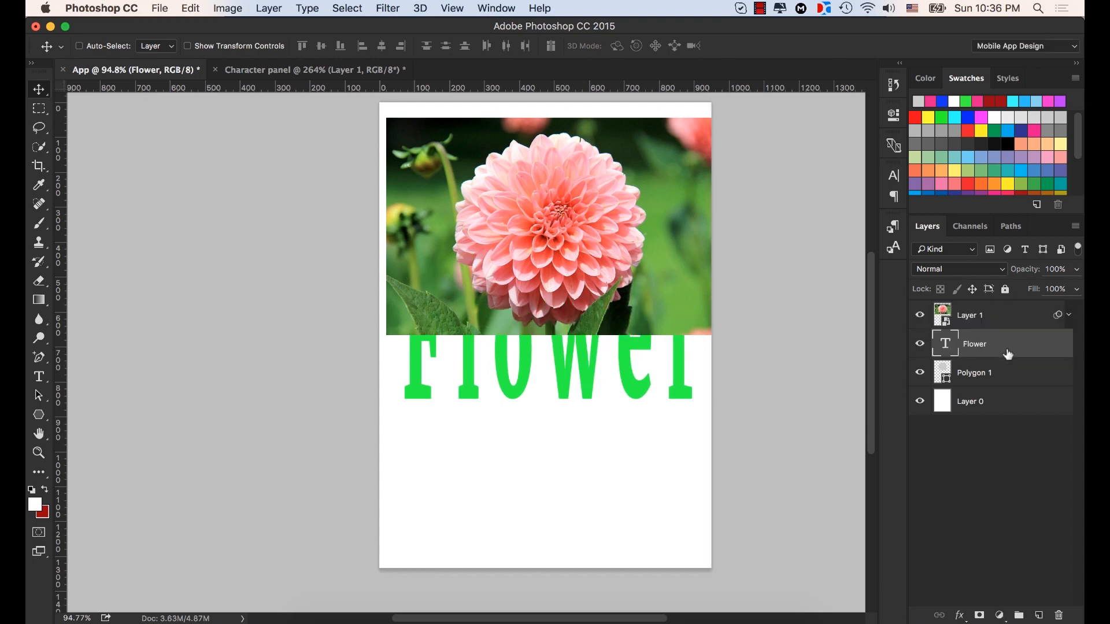
Clip Layer 1 to the Flower text with a clipping mask and move the flower image down to cover all the letters
{"action": "left_click", "coordinate": [982, 311]}
{"action": "right_click", "coordinate": [983, 314]}
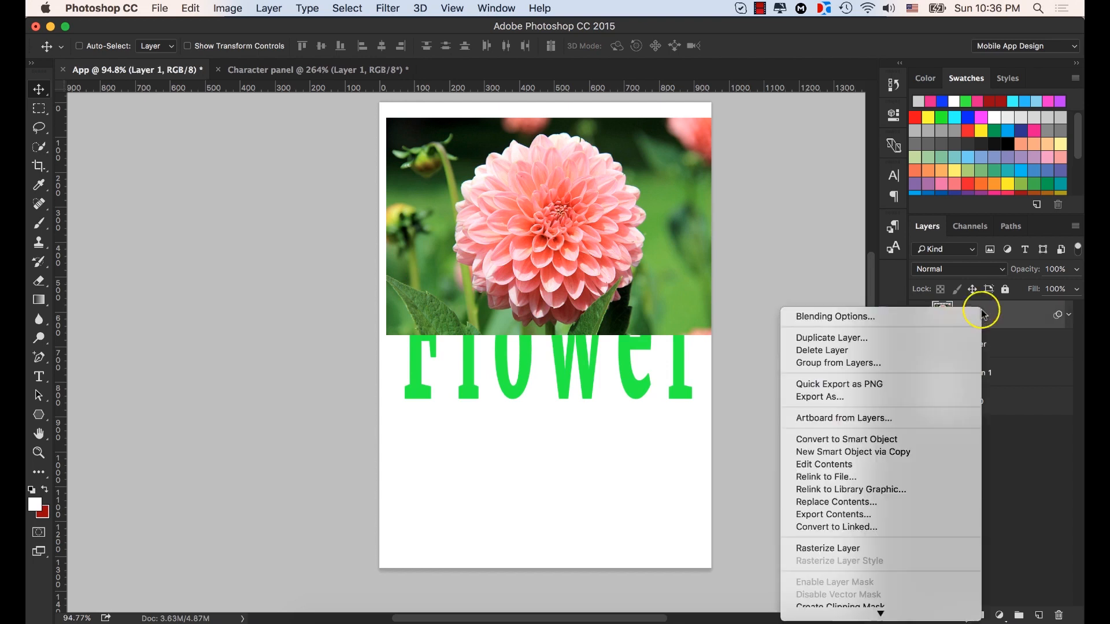
{"action": "left_click", "coordinate": [861, 545]}
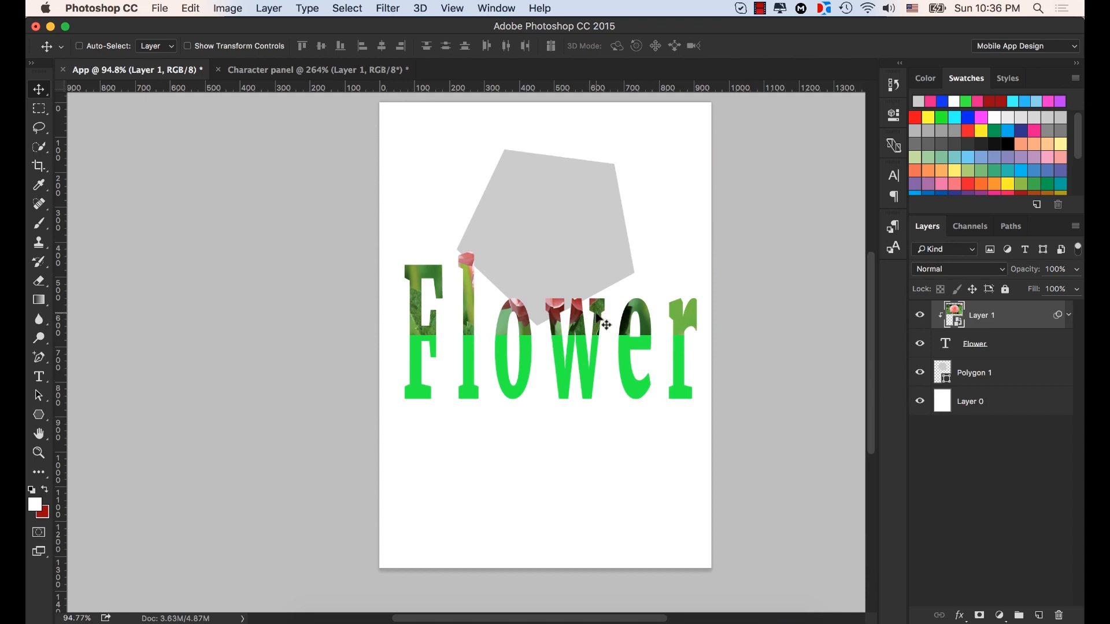
{"action": "left_click_drag", "start_coordinate": [596, 315], "coordinate": [615, 401]}
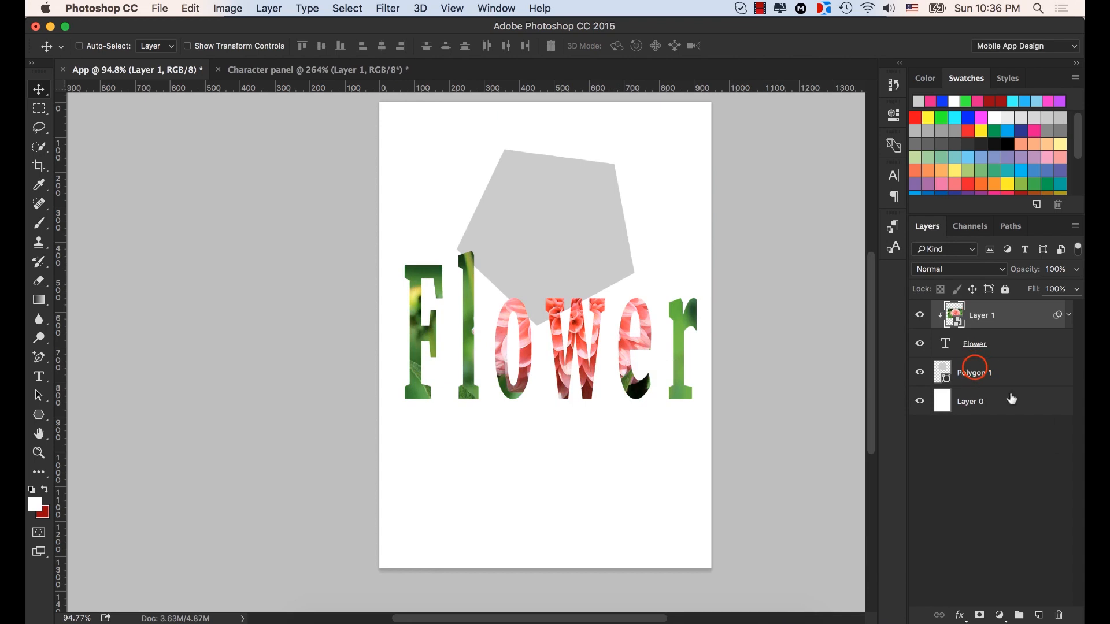
Delete the Polygon 1 layer
{"action": "left_click", "coordinate": [976, 371]}
{"action": "left_click_drag", "start_coordinate": [976, 371], "coordinate": [1061, 618]}
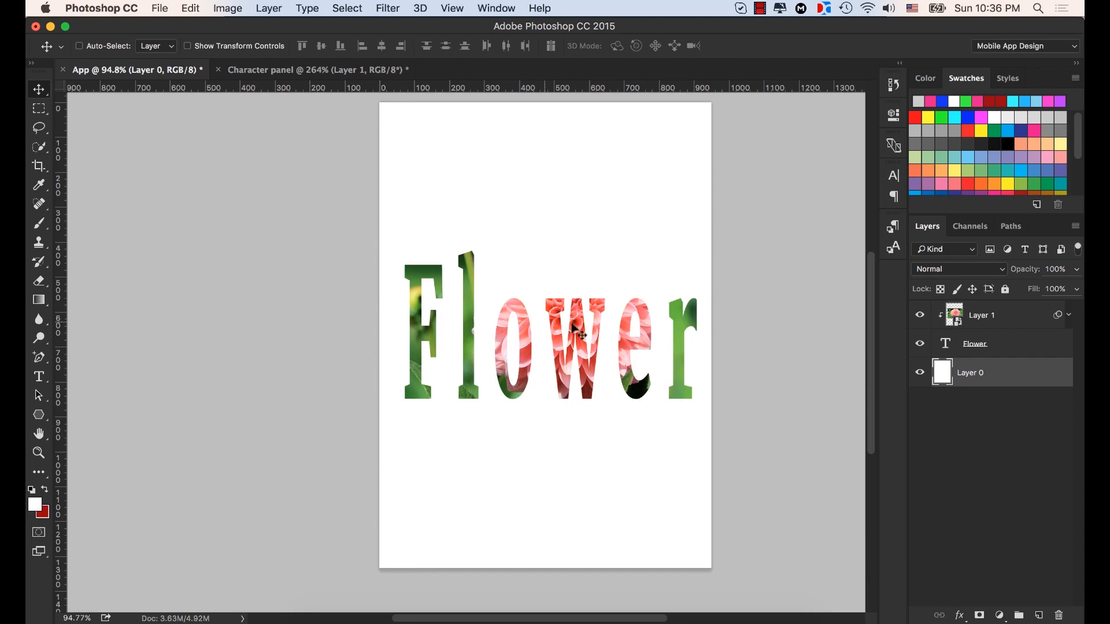
Reposition the flower image on Layer 1 inside the clipped text, shifting the bloom toward the letters "l", "o" and "w"
{"action": "left_click", "coordinate": [977, 322]}
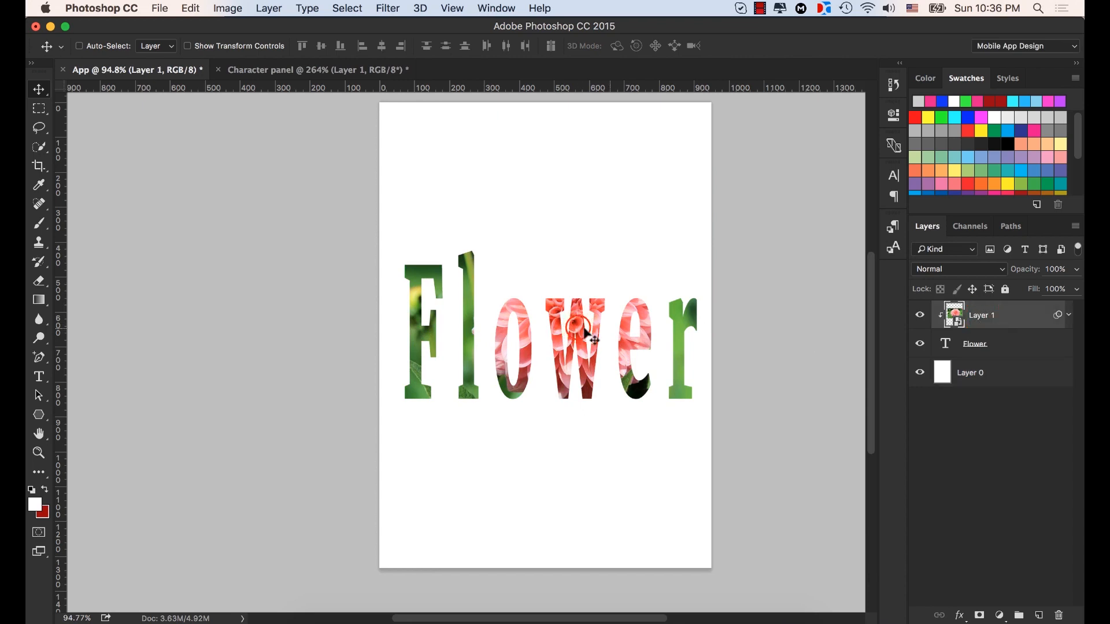
{"action": "left_click_drag", "start_coordinate": [601, 330], "coordinate": [560, 334]}
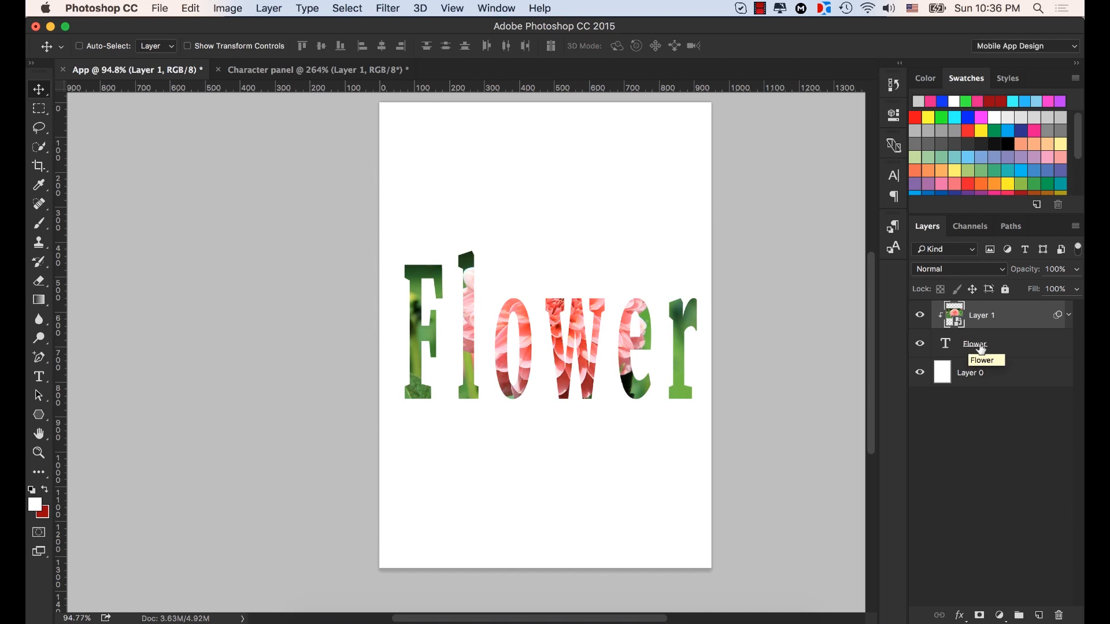
{"action": "left_click_drag", "start_coordinate": [586, 342], "coordinate": [566, 343]}
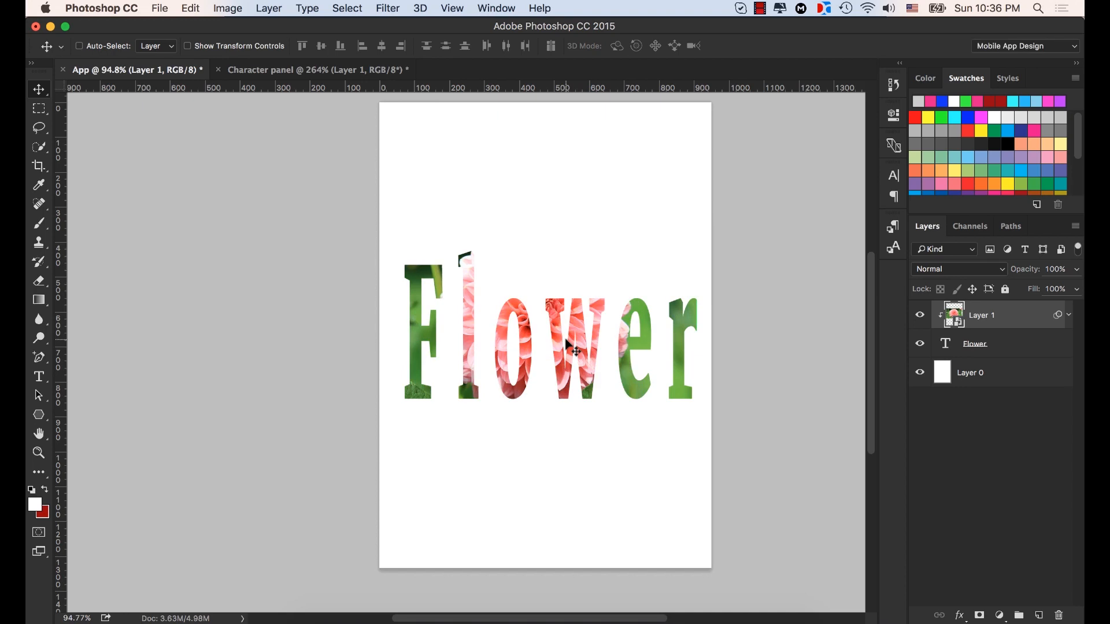